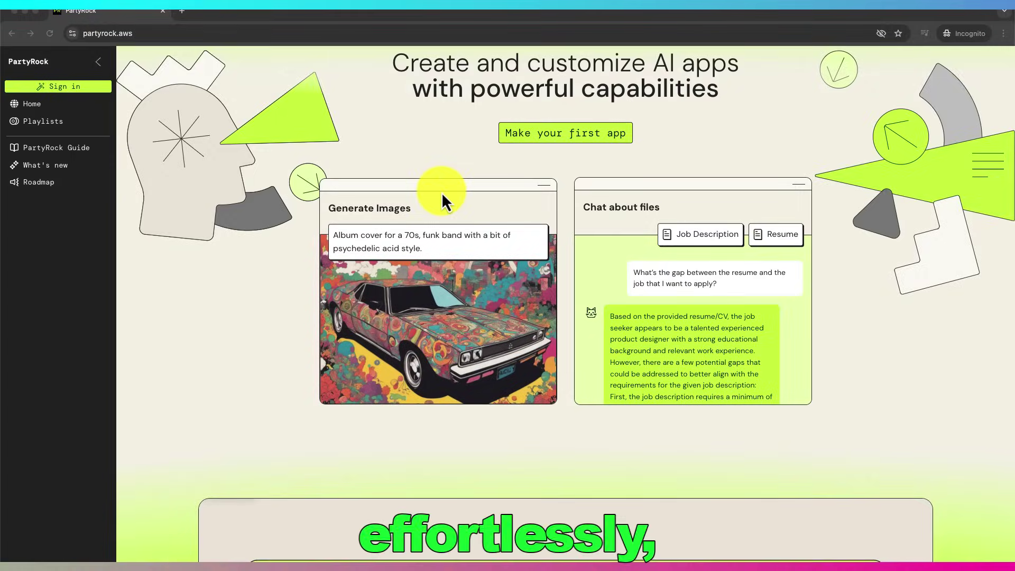
# - Open the PartyRock Guide and scroll to its Create an app section
pyautogui.scroll(-7, 442, 199)
pyautogui.scroll(-7, 443, 200)
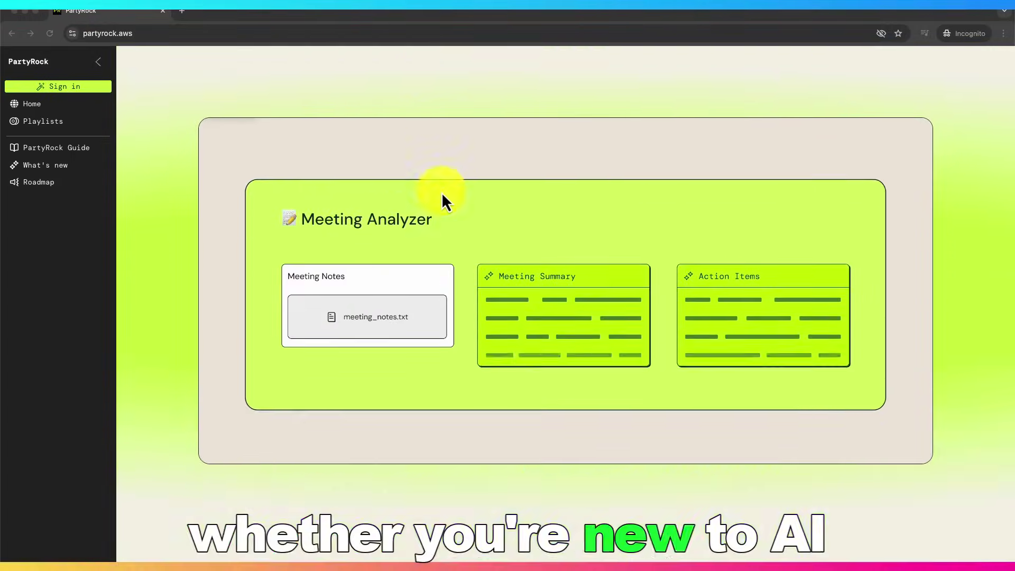
pyautogui.scroll(-7, 446, 230)
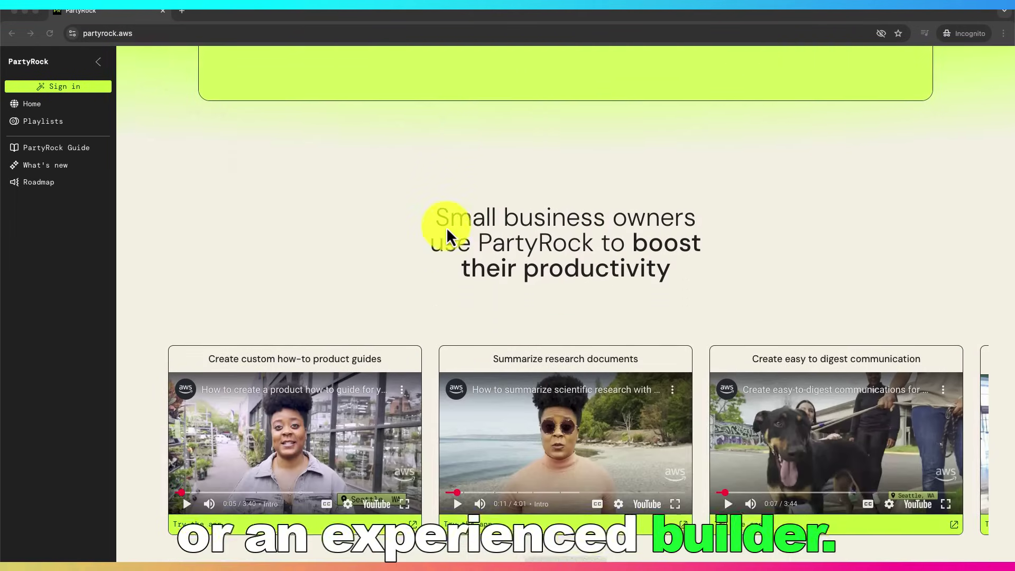
pyautogui.scroll(-4, 446, 227)
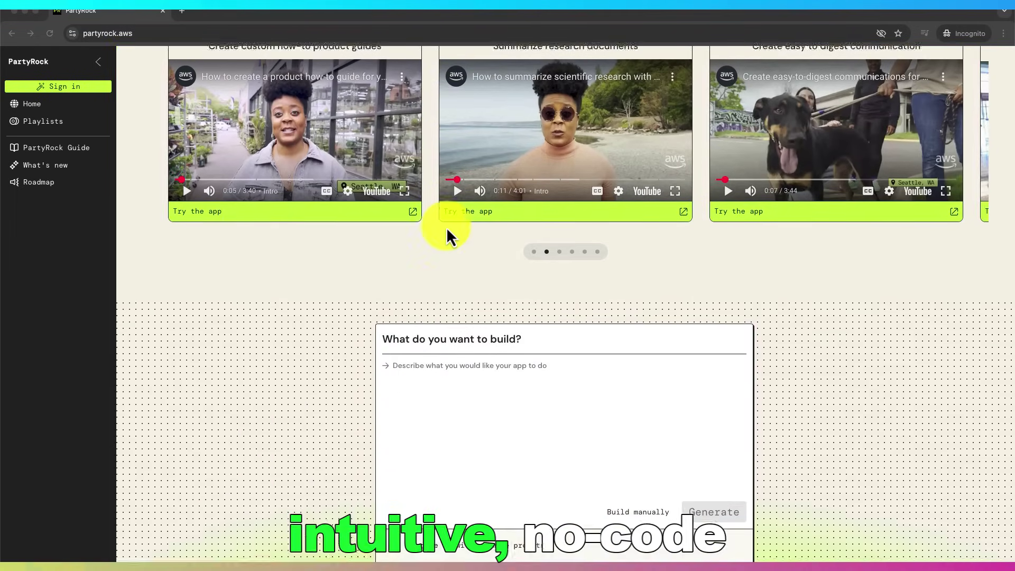
pyautogui.scroll(4, 446, 227)
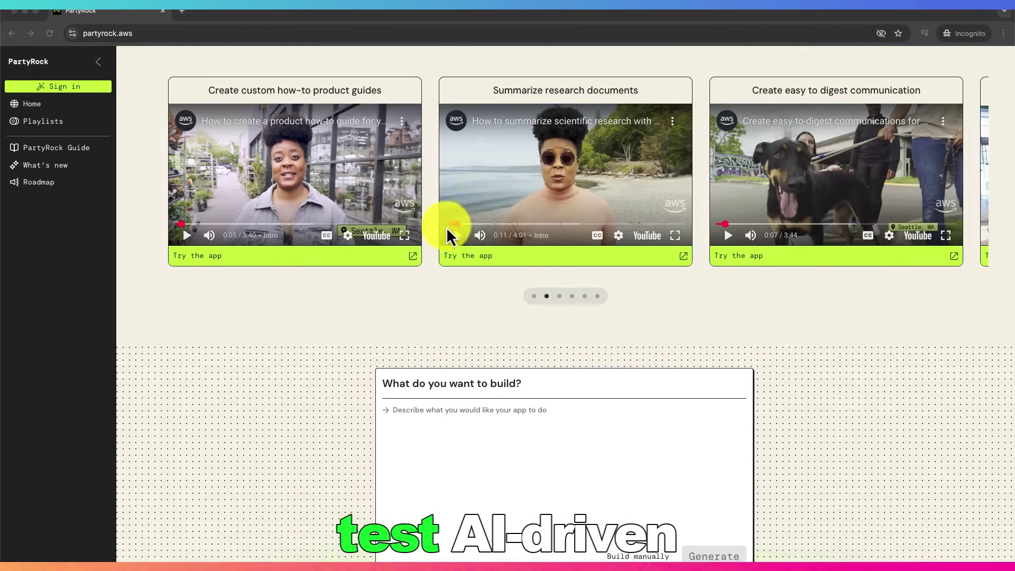
pyautogui.scroll(9, 446, 227)
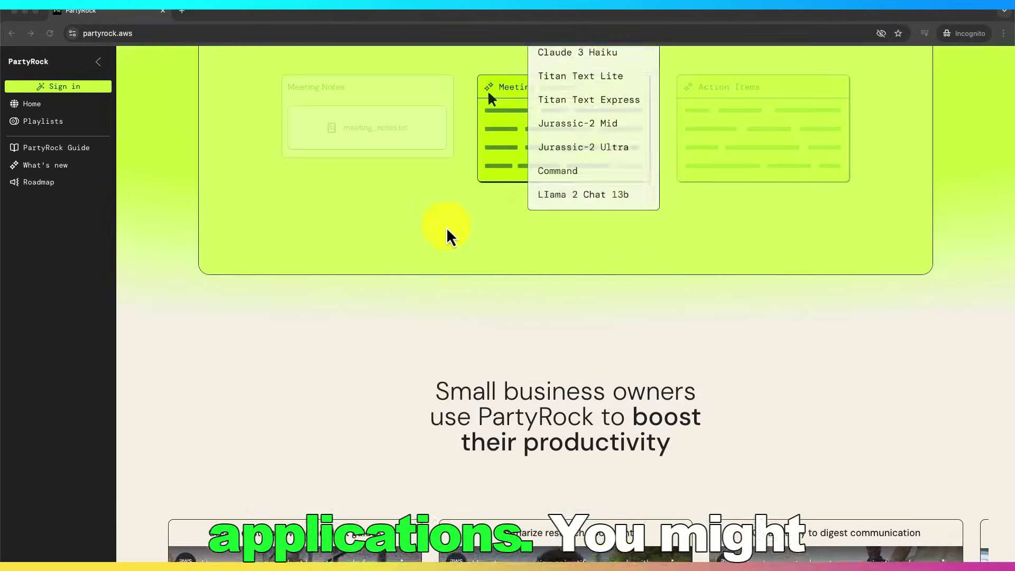
pyautogui.scroll(4, 446, 226)
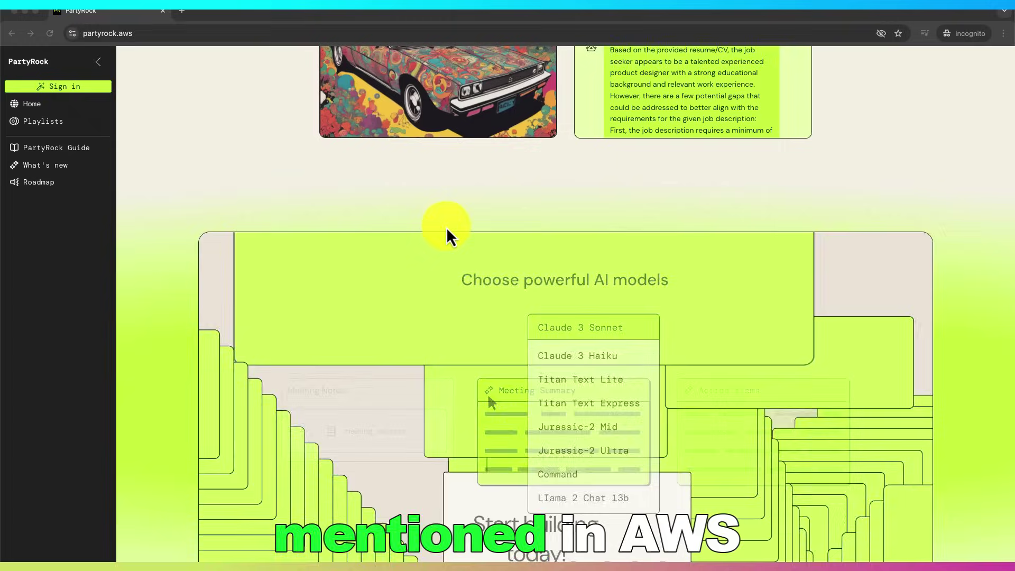
pyautogui.scroll(5, 446, 227)
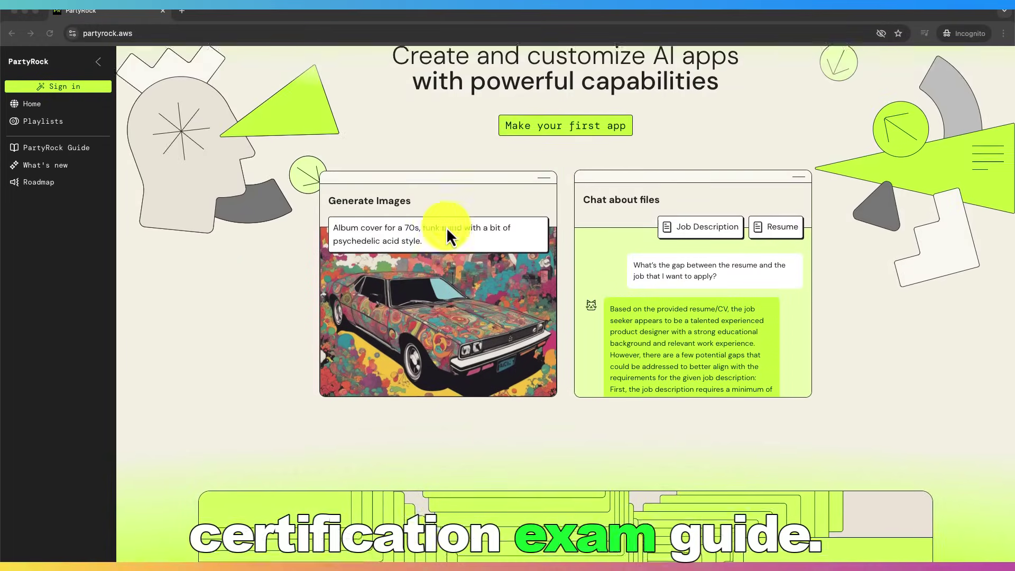
pyautogui.scroll(4, 446, 227)
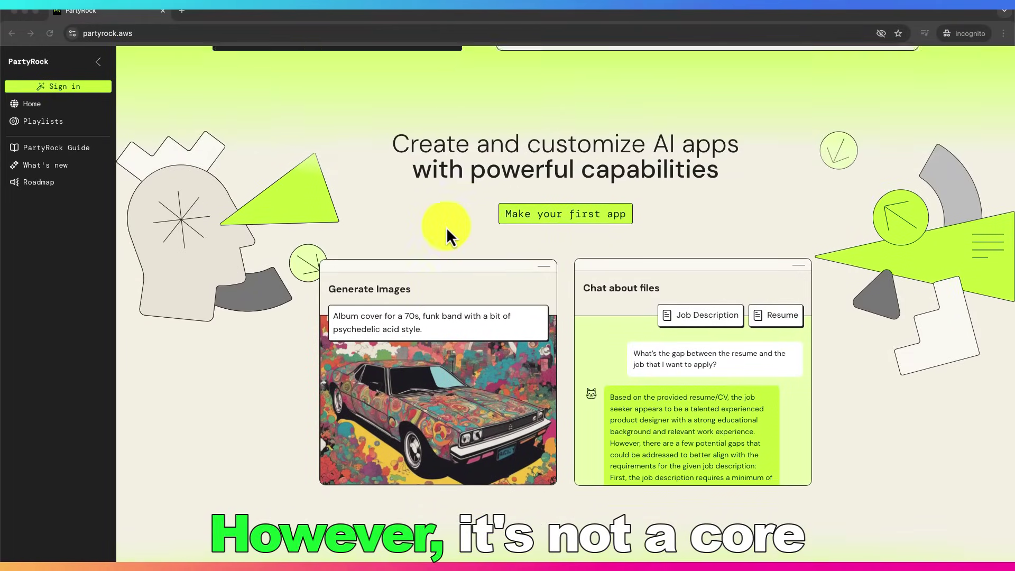
pyautogui.scroll(2, 448, 233)
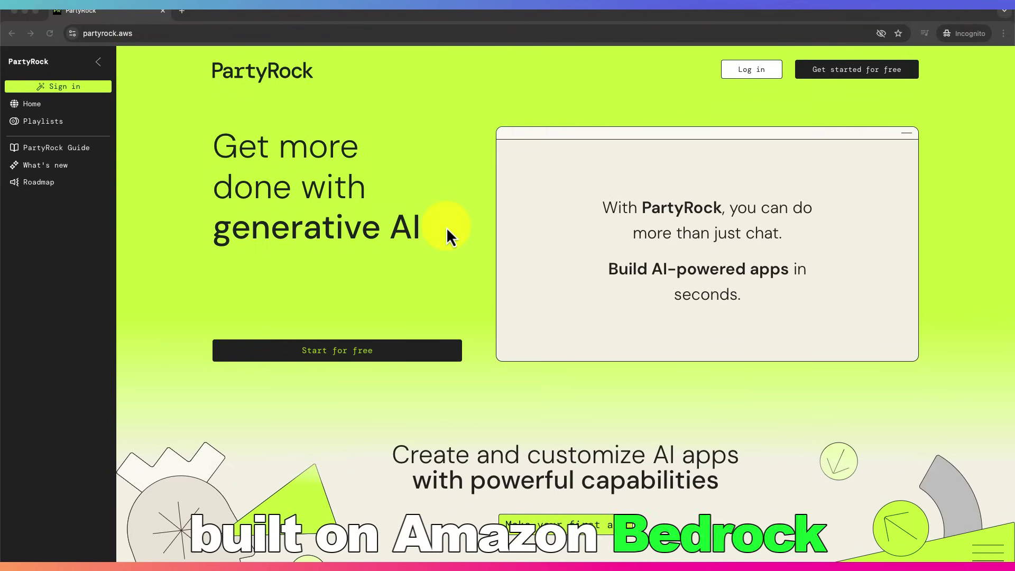
pyautogui.scroll(-1, 448, 235)
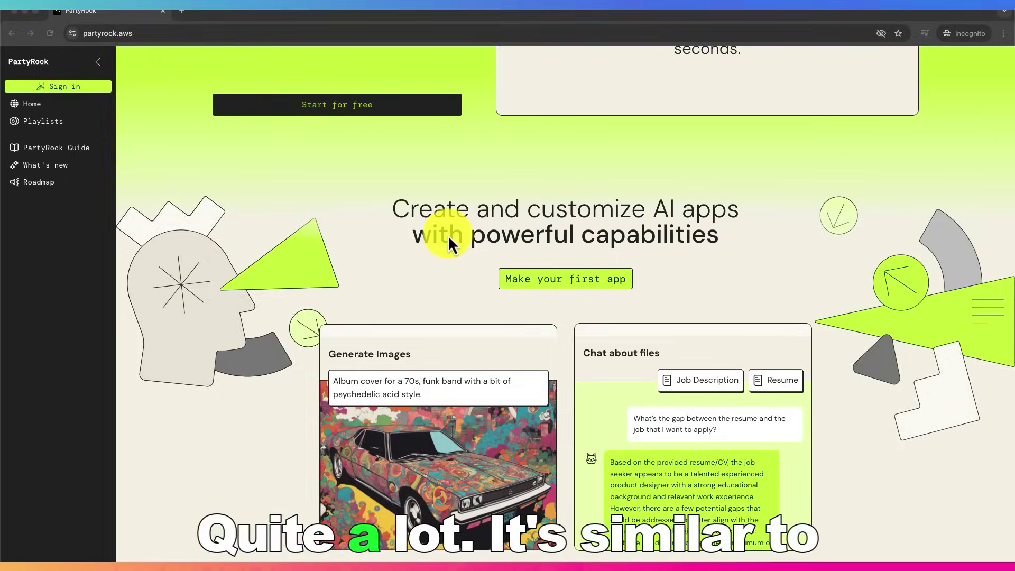
pyautogui.scroll(-5, 449, 235)
pyautogui.scroll(-6, 448, 235)
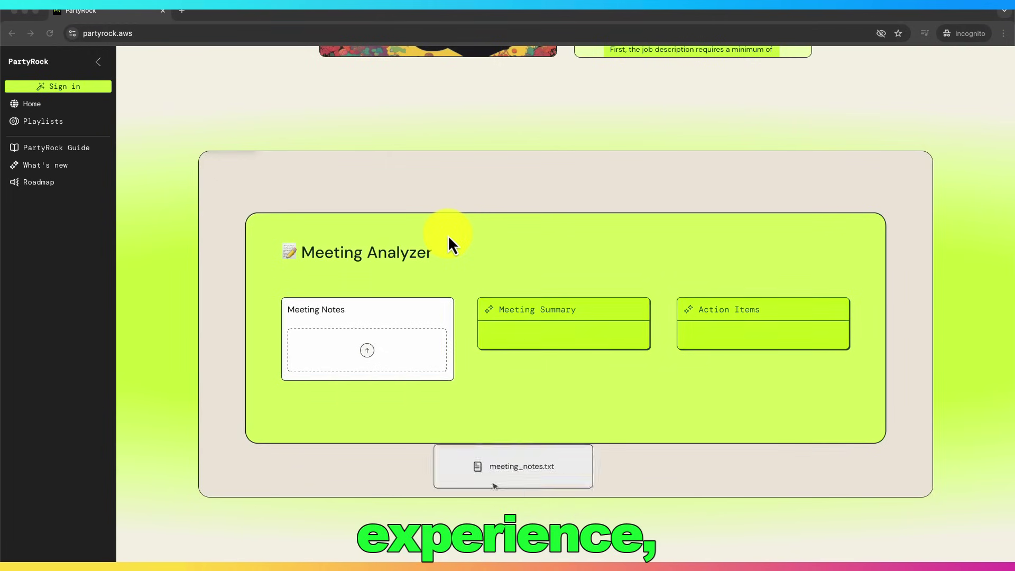
pyautogui.scroll(-2, 448, 235)
pyautogui.scroll(-8, 448, 235)
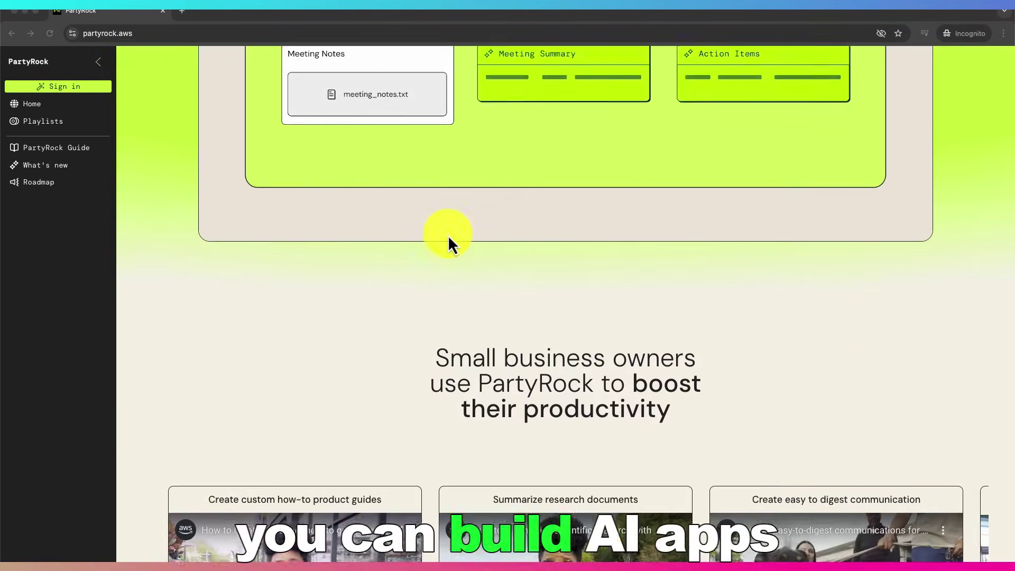
pyautogui.scroll(15, 448, 235)
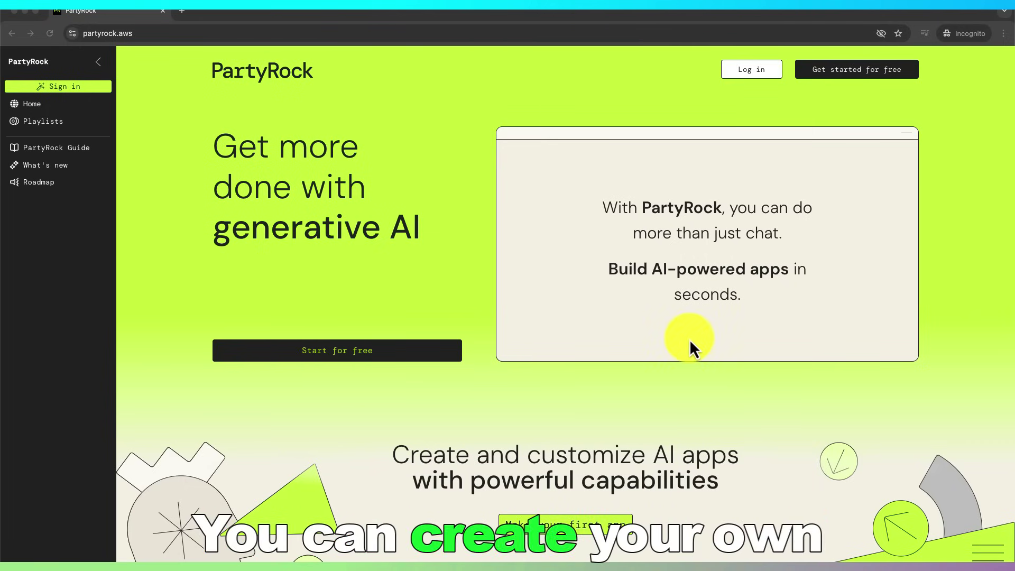
pyautogui.scroll(-4, 702, 360)
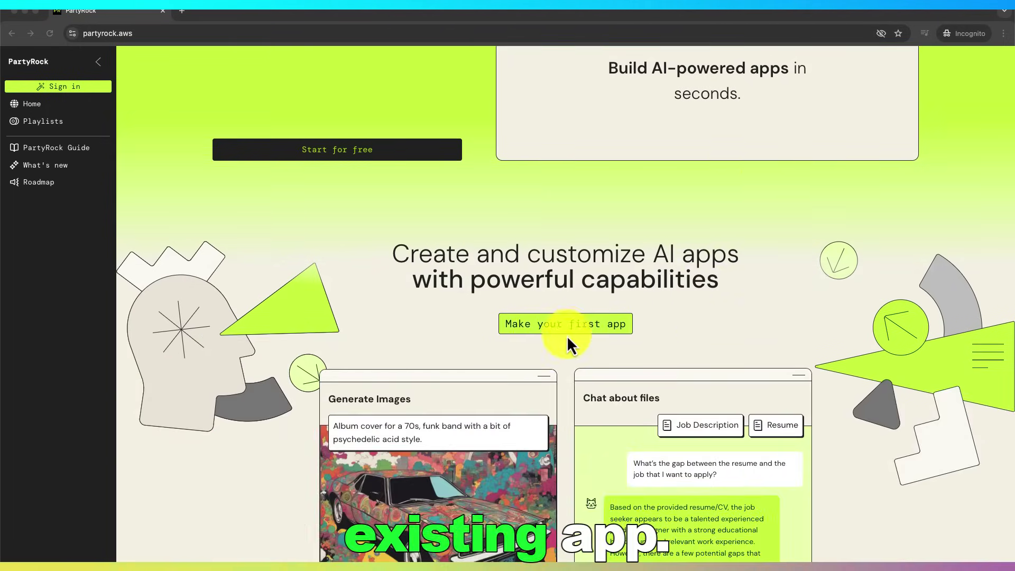
pyautogui.scroll(-15, 643, 347)
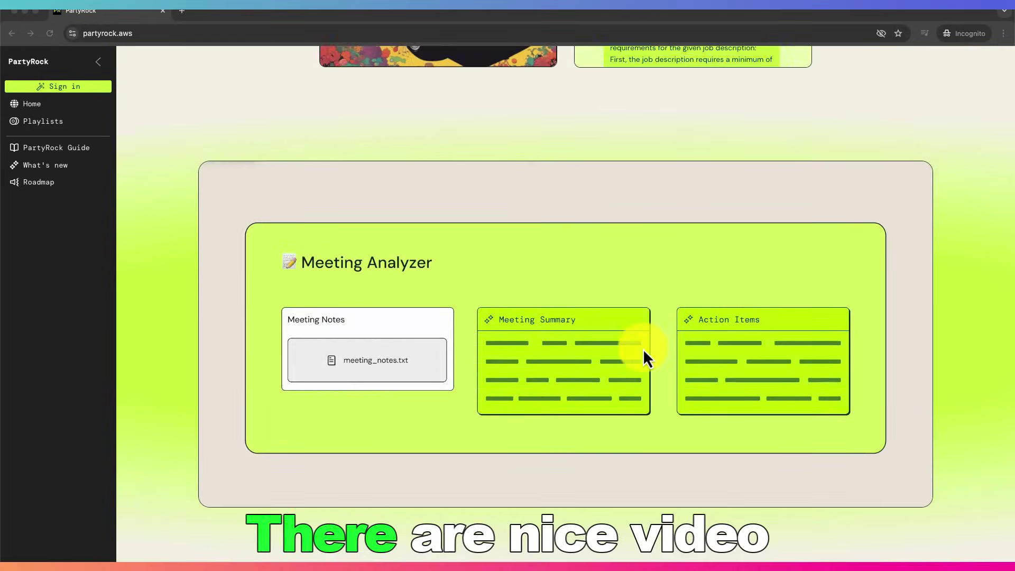
pyautogui.scroll(-10, 643, 348)
pyautogui.scroll(1, 624, 408)
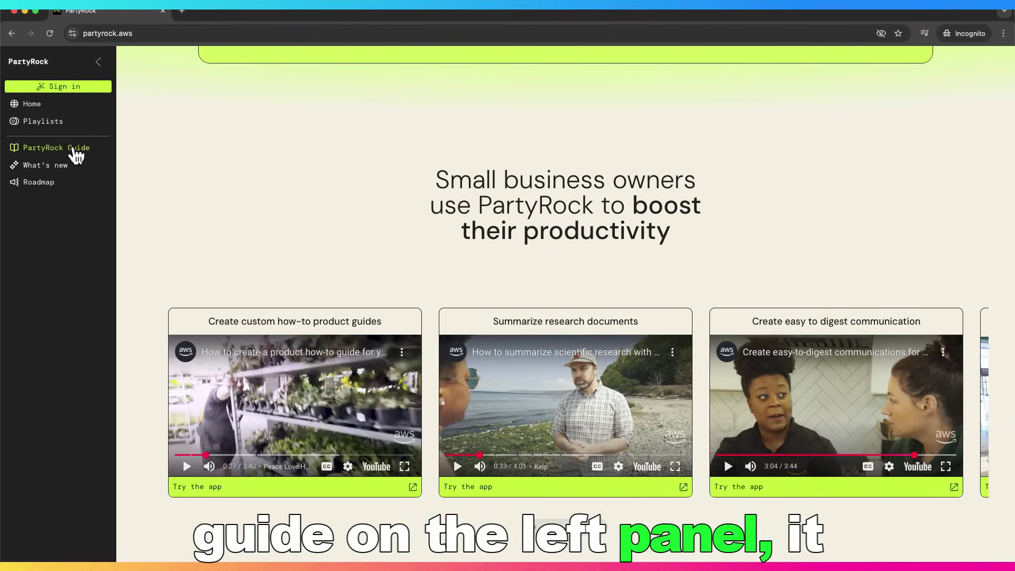
pyautogui.click(74, 149)
pyautogui.scroll(-4, 564, 226)
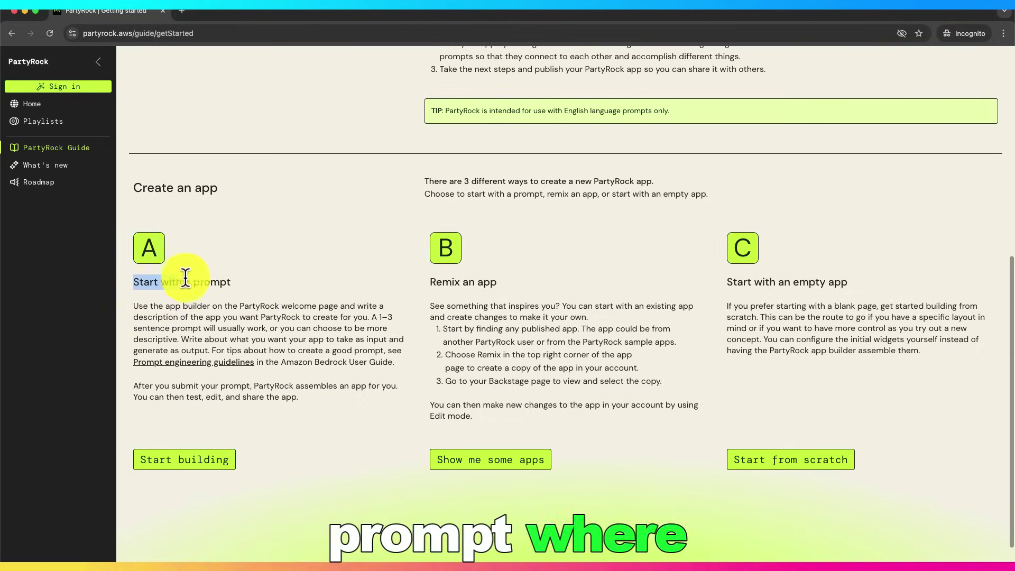
# - Highlight the Start with a prompt, Remix an app and Start with an empty app headings
pyautogui.tripleClick(239, 284)
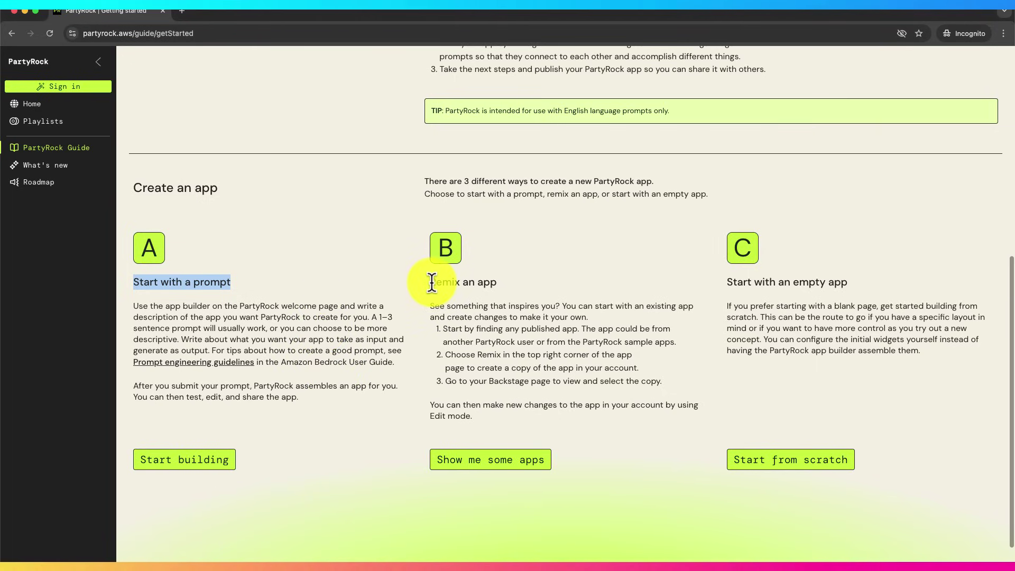
pyautogui.moveTo(429, 281); pyautogui.dragTo(588, 275)
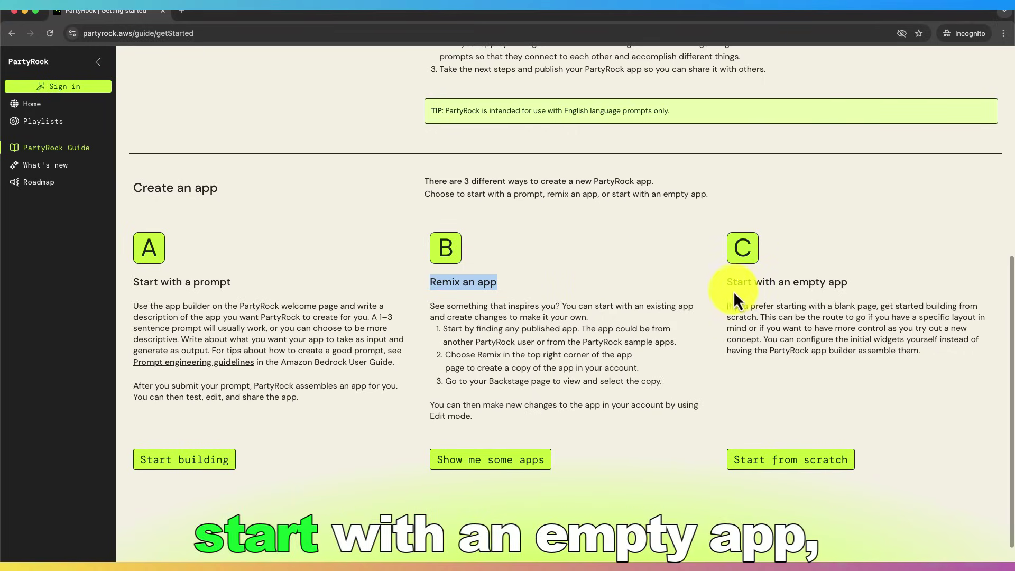
pyautogui.moveTo(728, 283); pyautogui.dragTo(855, 287)
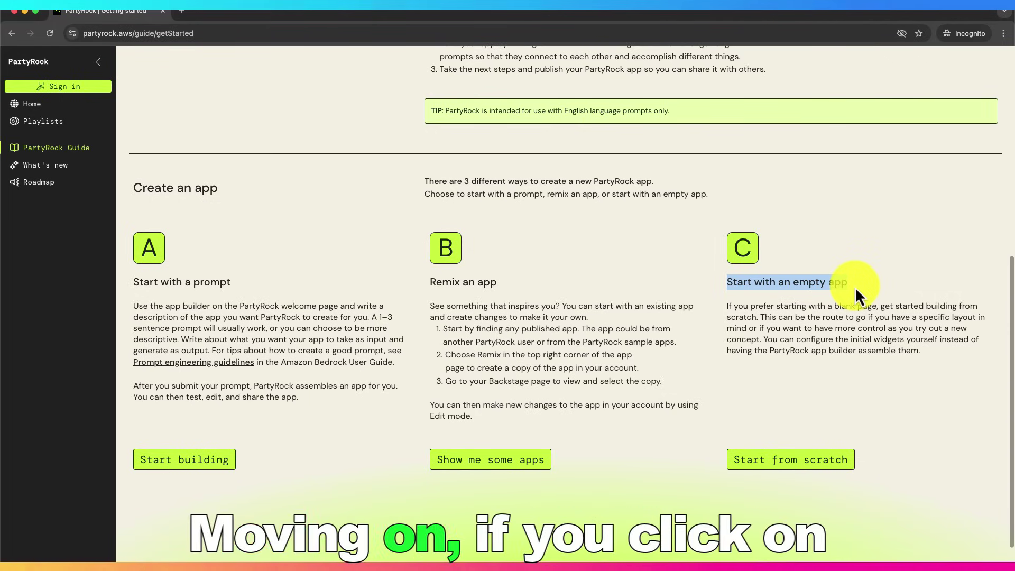
# - Open the Featured: PartyRock hackathon winners playlist, then collapse and re-expand the sidebar
pyautogui.click(45, 122)
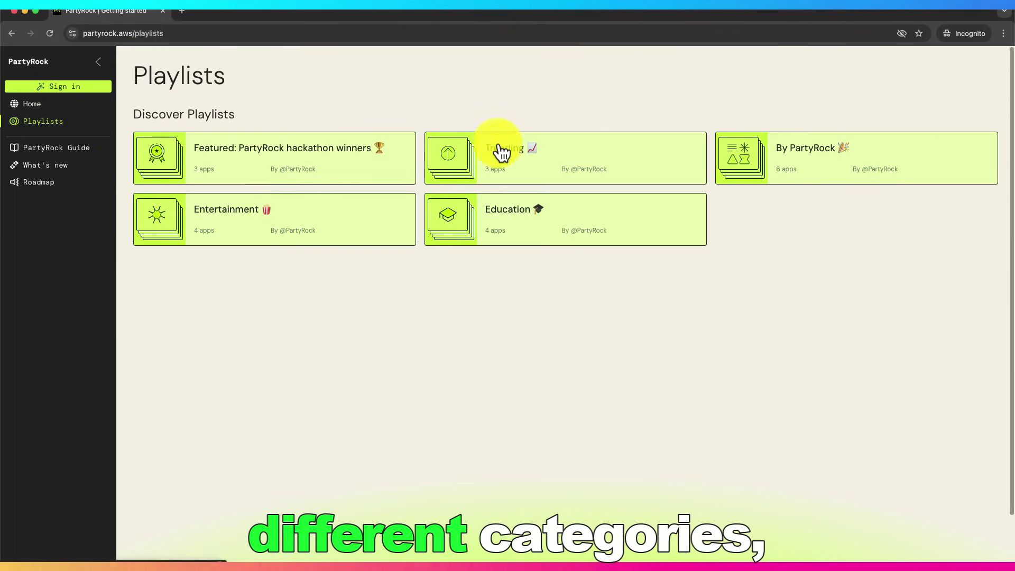
pyautogui.click(370, 161)
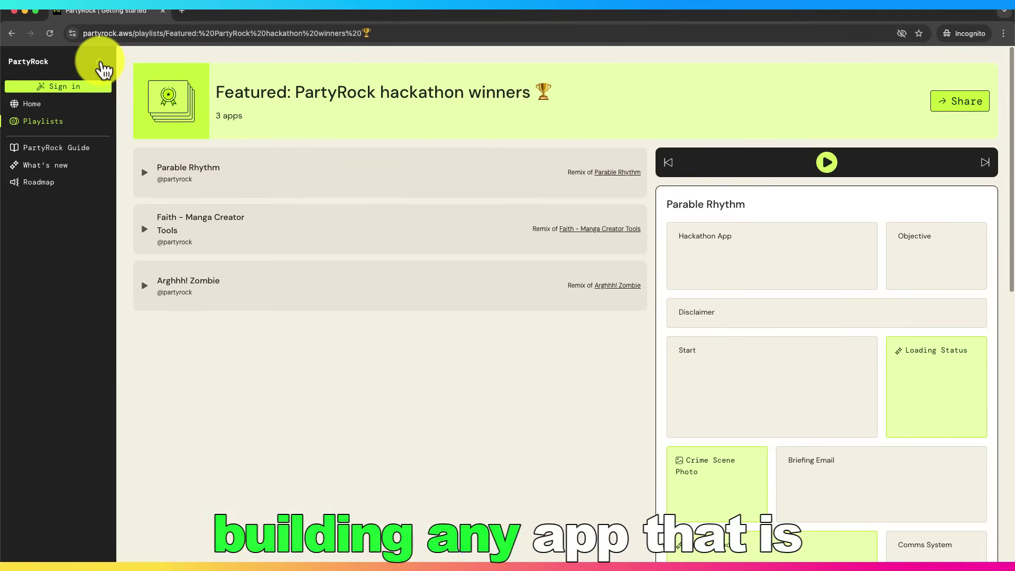
pyautogui.click(101, 62)
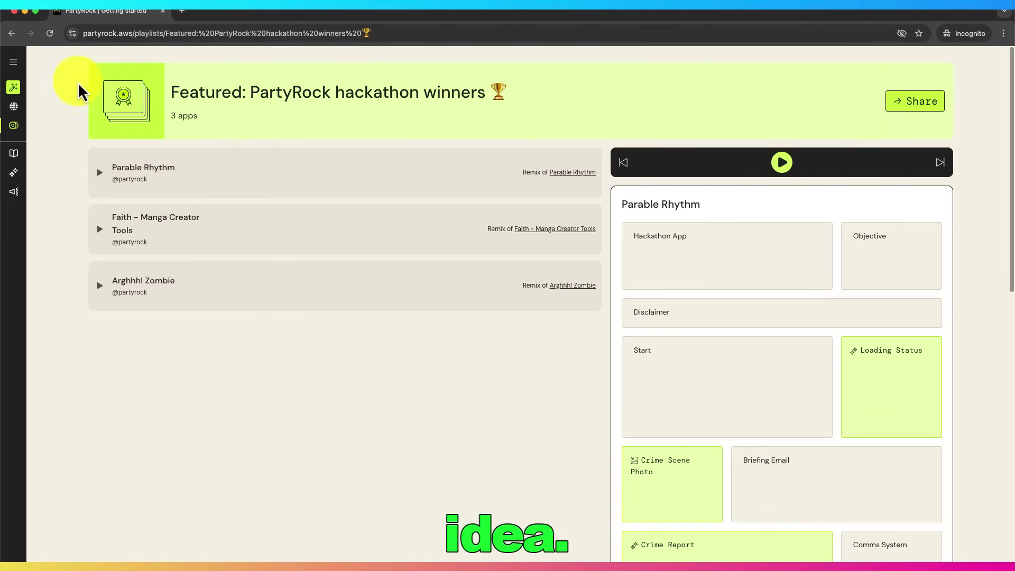
pyautogui.click(13, 62)
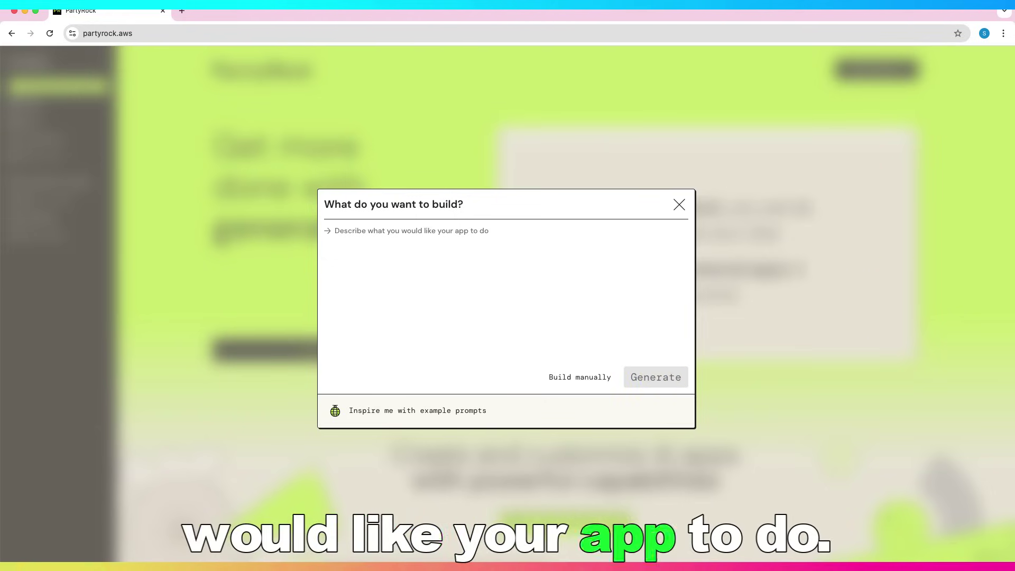
# - Open the featured AI Message Rephraser app from Snapshots, then start Generate app
pyautogui.click(680, 205)
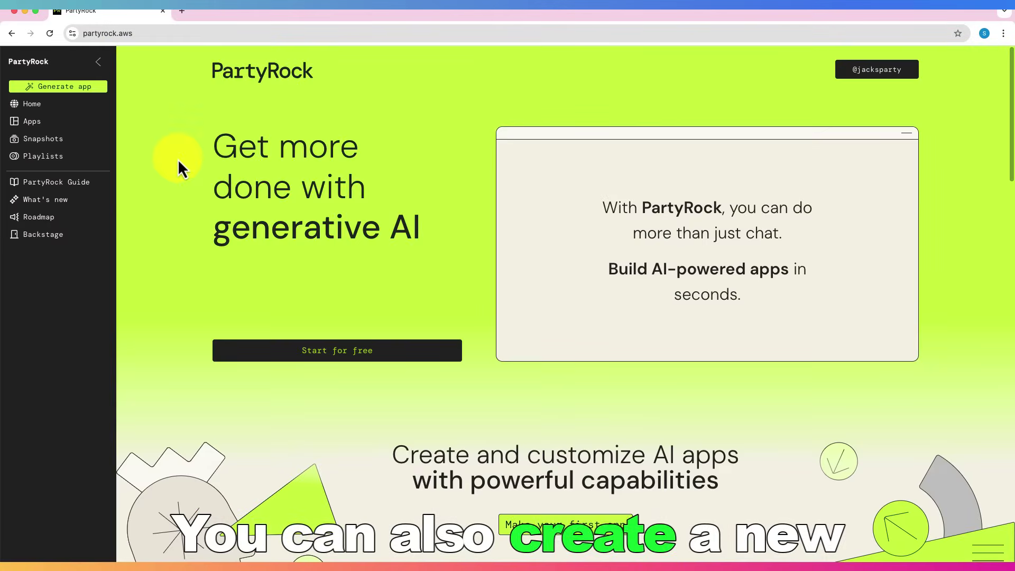
pyautogui.click(53, 144)
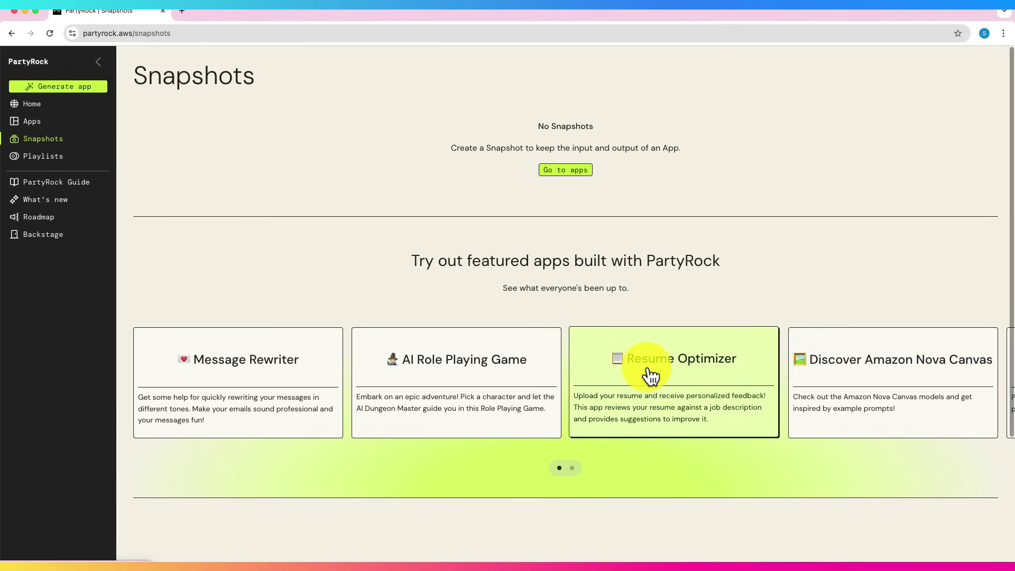
pyautogui.click(319, 365)
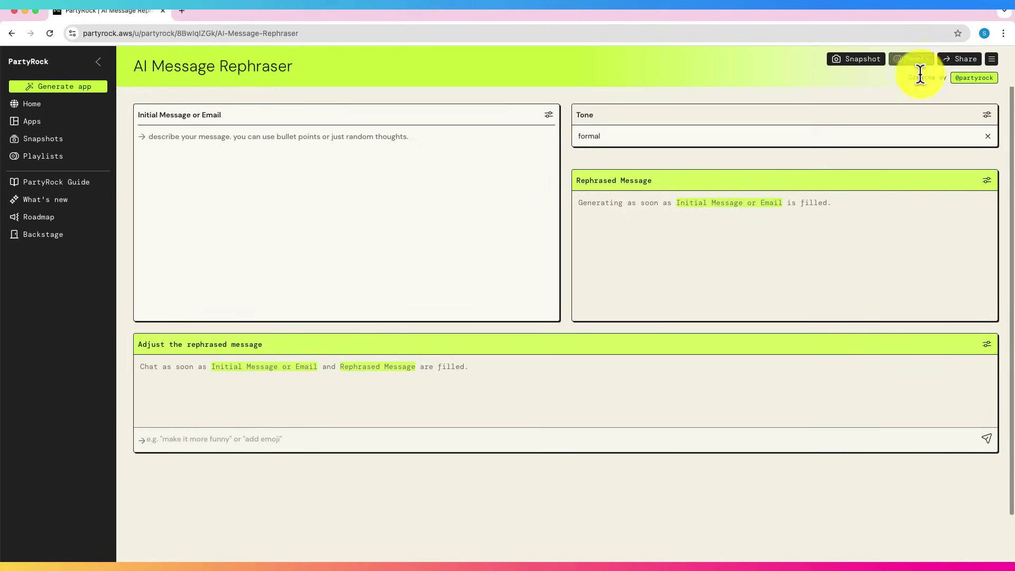
pyautogui.click(36, 84)
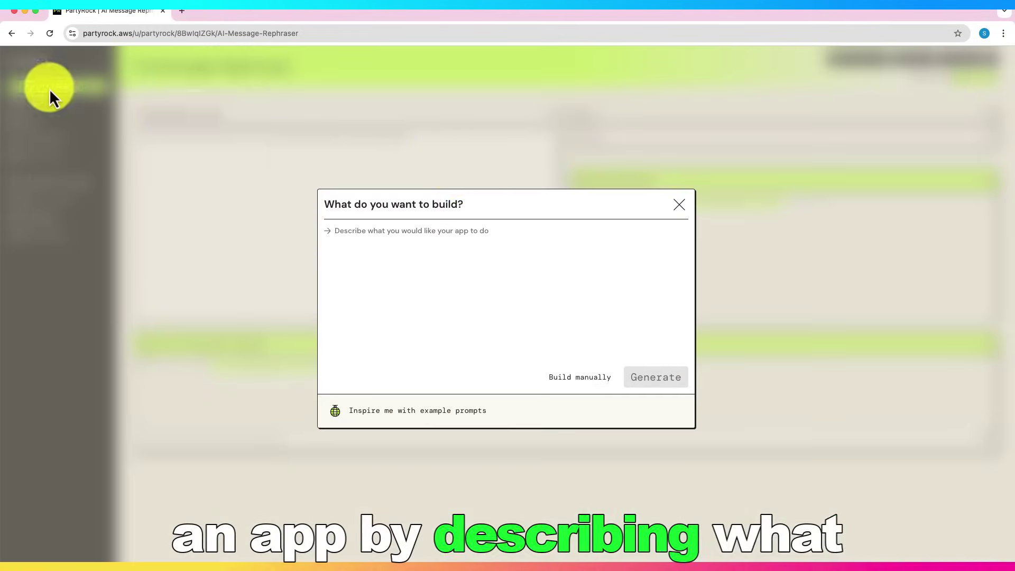
# - Generate an app from a prompt requesting an AI travel assistant with personalized hotel recommendations
pyautogui.click(533, 270)
pyautogui.write('Please build an AI powered tra')
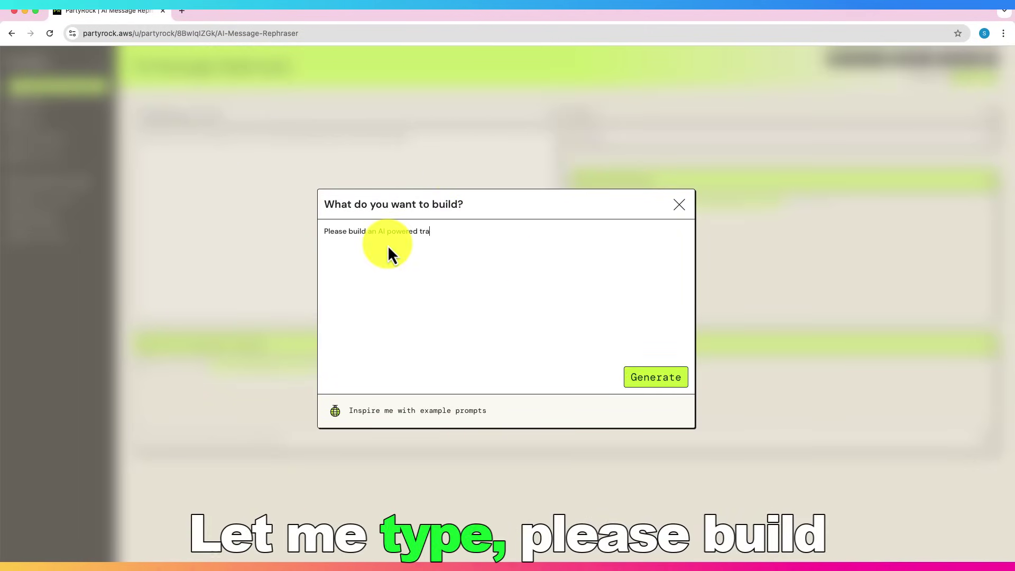
pyautogui.write('vel assistant tha')
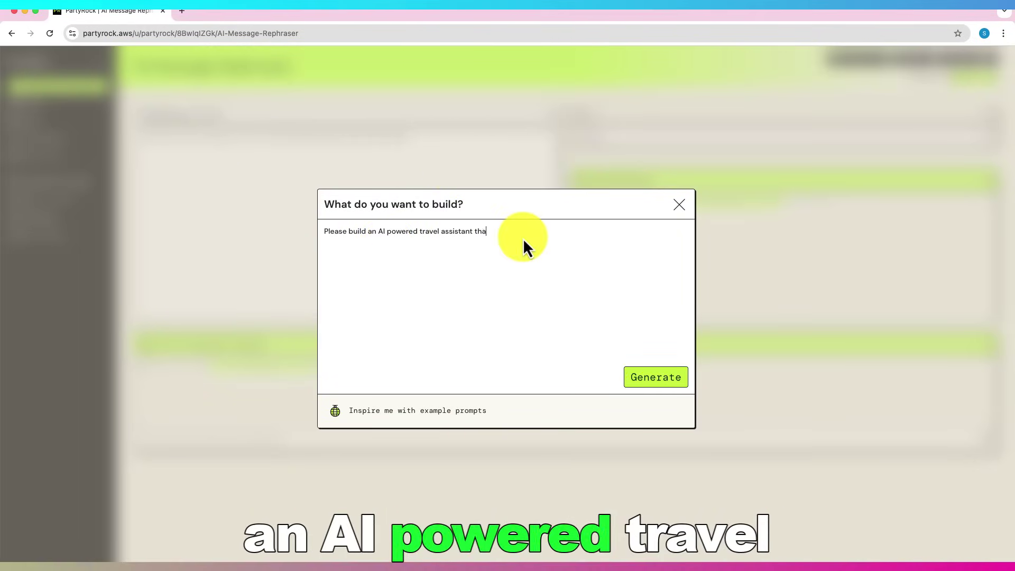
pyautogui.write('t provide personalized hotel recommendations.')
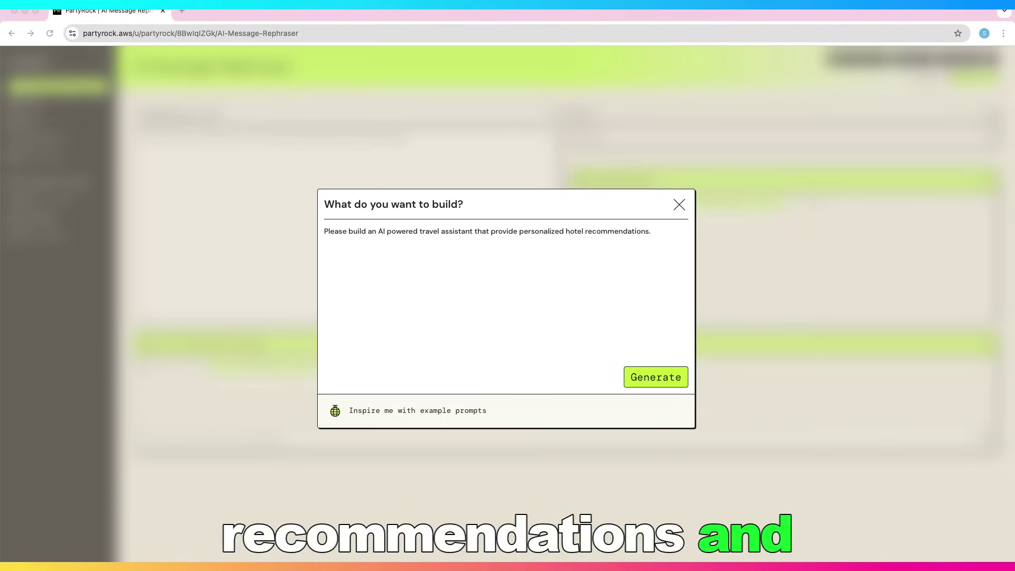
pyautogui.click(670, 379)
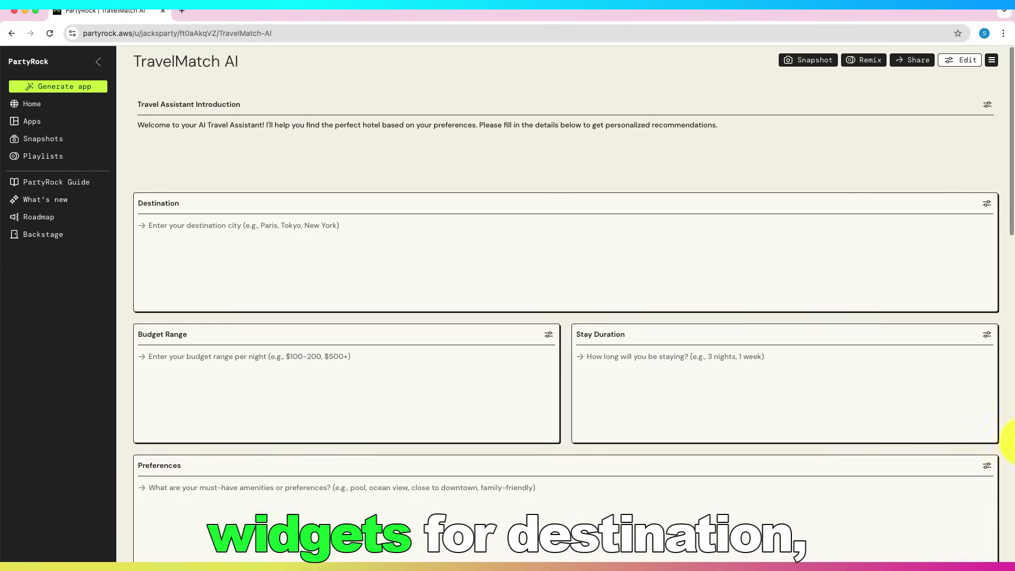
# - Scroll through TravelMatch AI's inputs, Hotel Recommendations and Travel Assistant Chat widgets
pyautogui.scroll(-6, 630, 378)
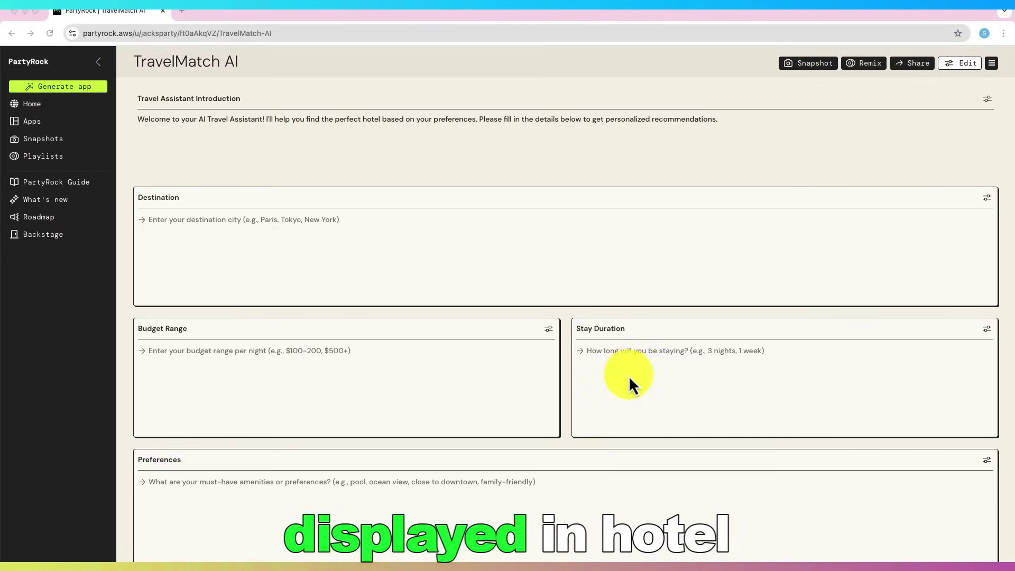
pyautogui.scroll(-3, 629, 375)
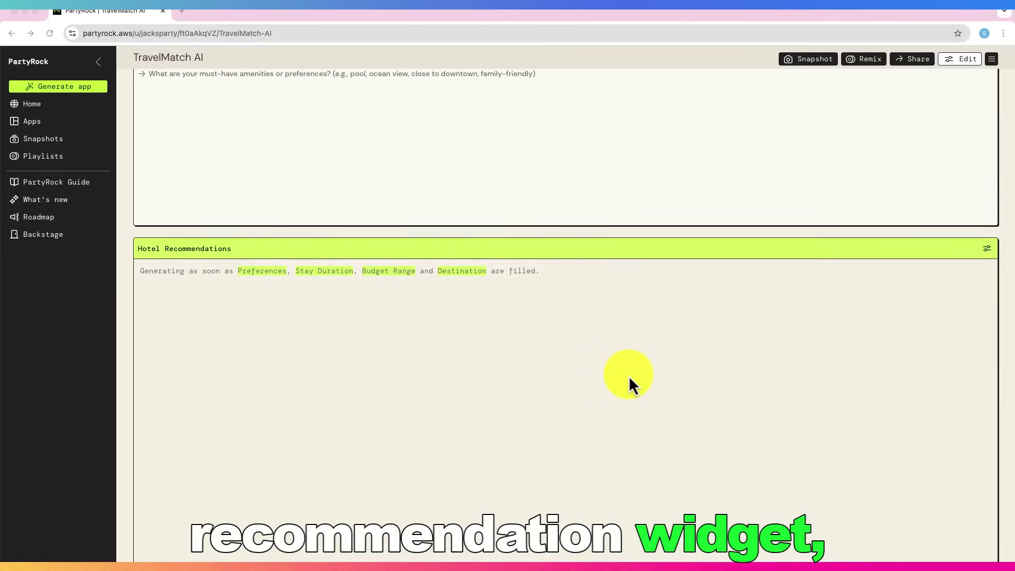
pyautogui.scroll(-3, 629, 376)
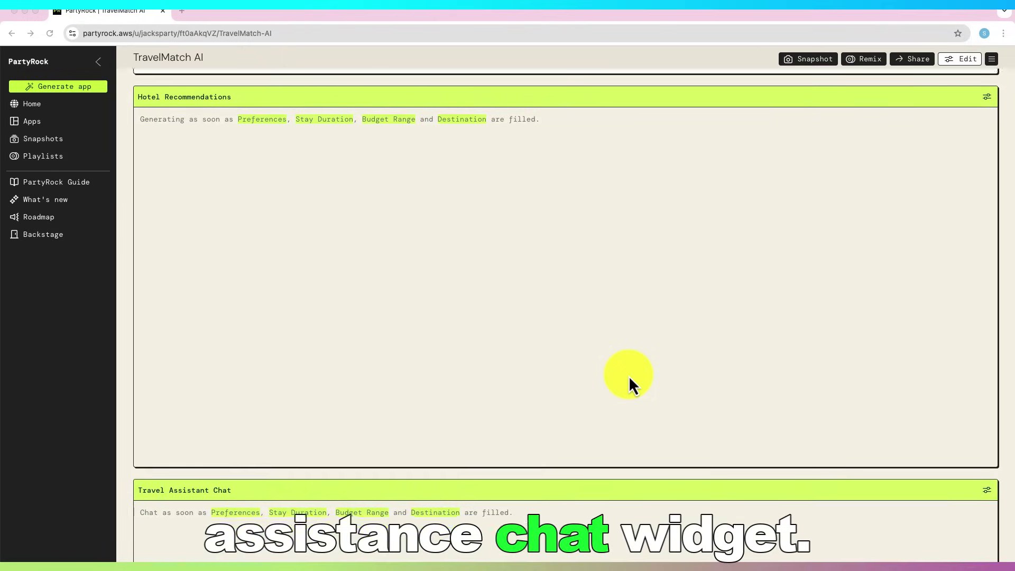
pyautogui.scroll(10, 629, 375)
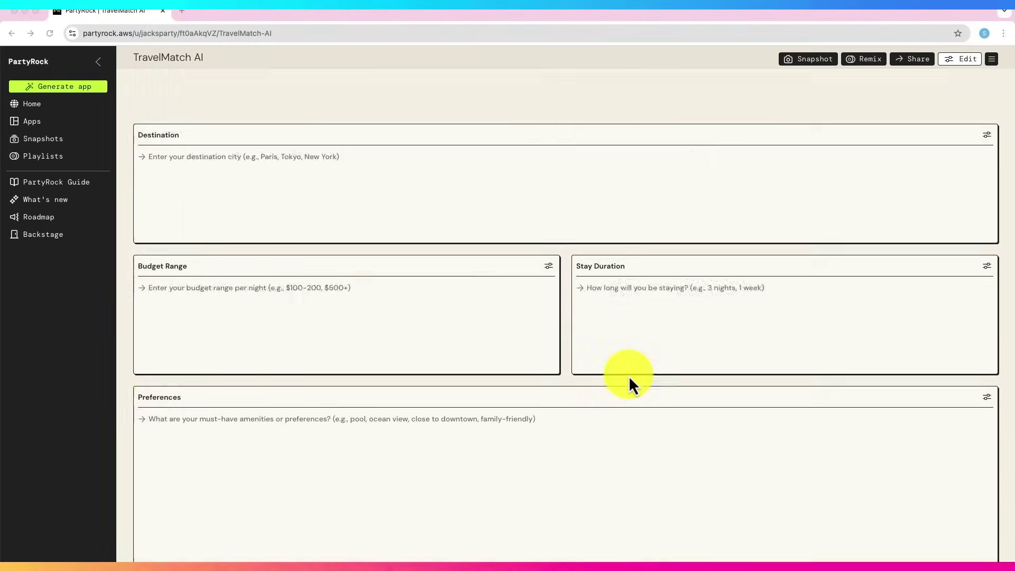
pyautogui.scroll(-7, 526, 471)
pyautogui.scroll(-6, 441, 396)
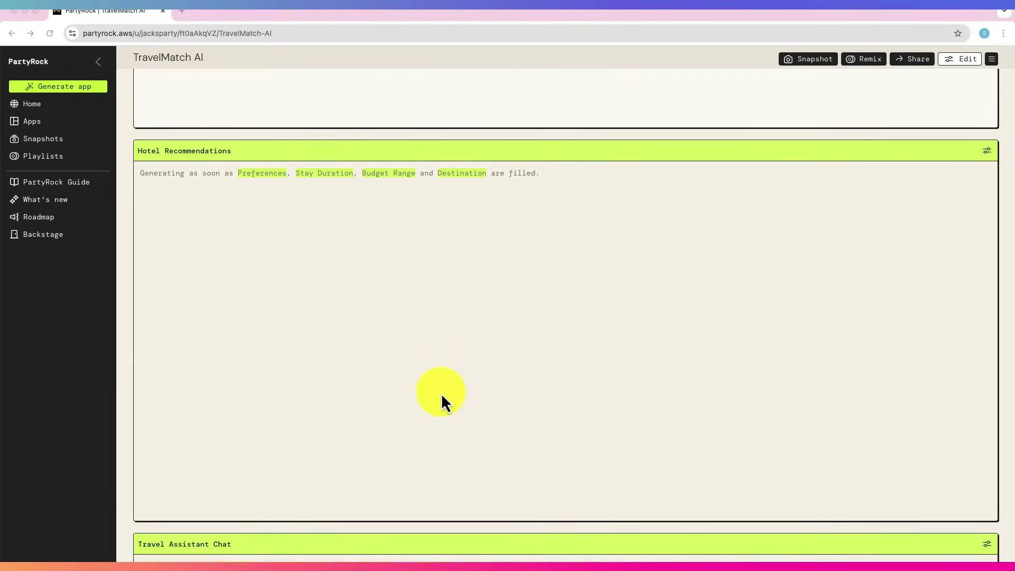
pyautogui.scroll(-3, 440, 387)
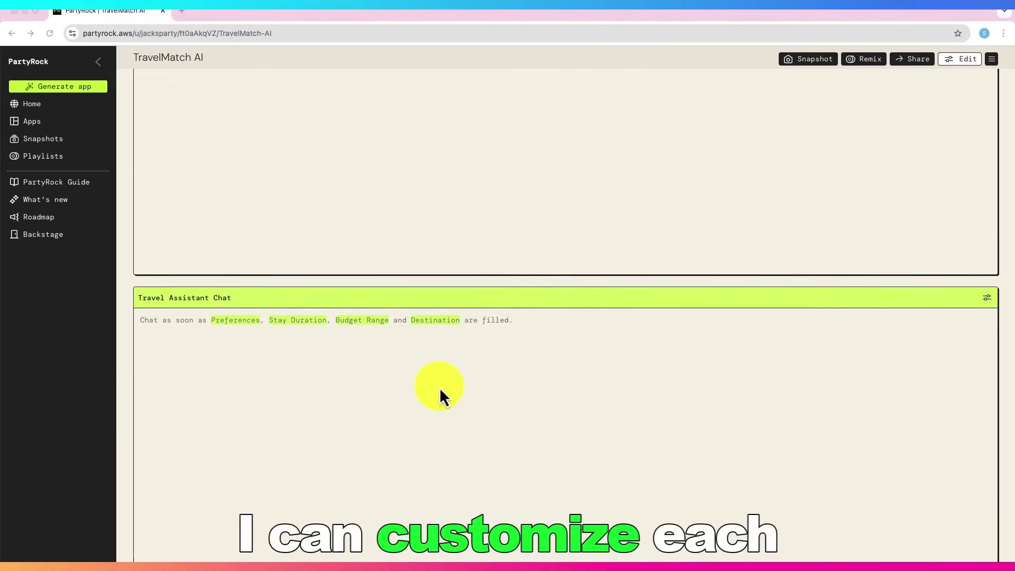
# - Rename the Stay Duration widget to Duration
pyautogui.scroll(15, 440, 387)
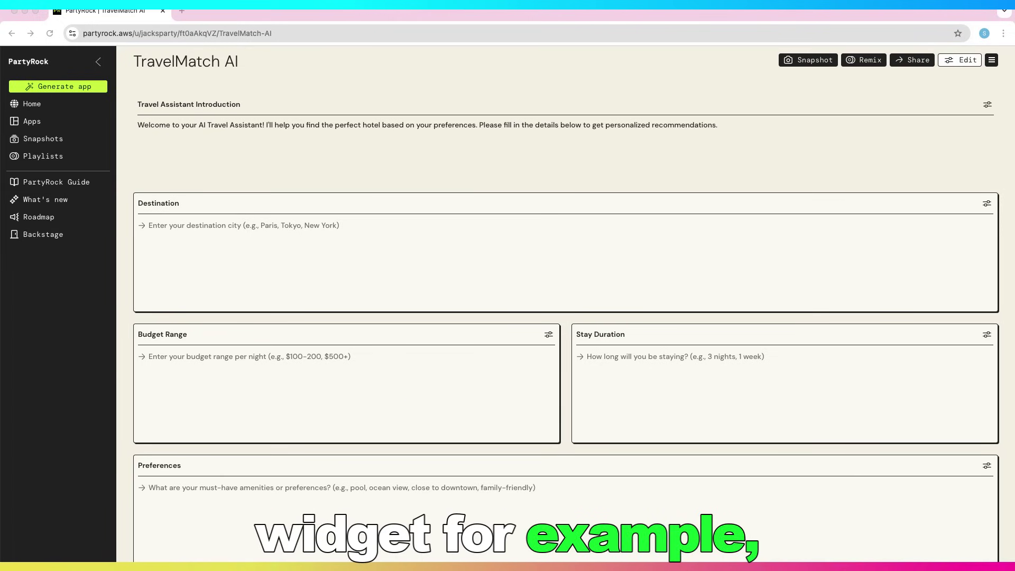
pyautogui.click(986, 203)
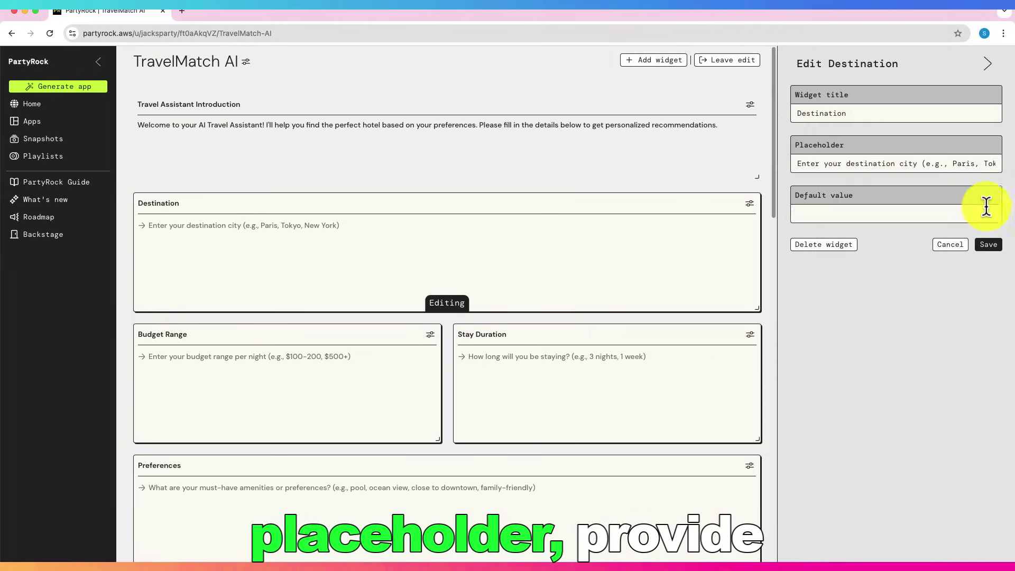
pyautogui.click(946, 242)
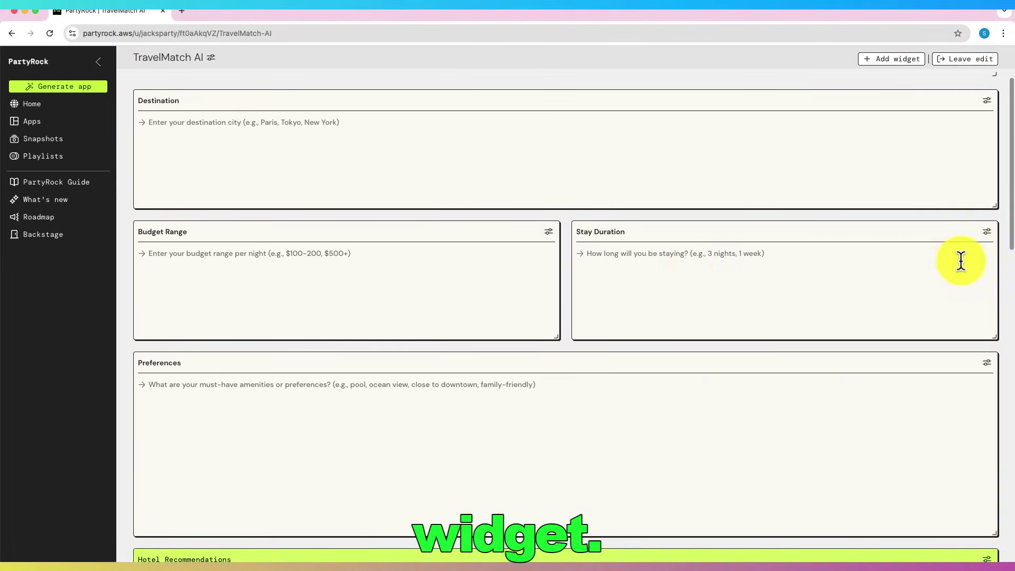
pyautogui.click(987, 275)
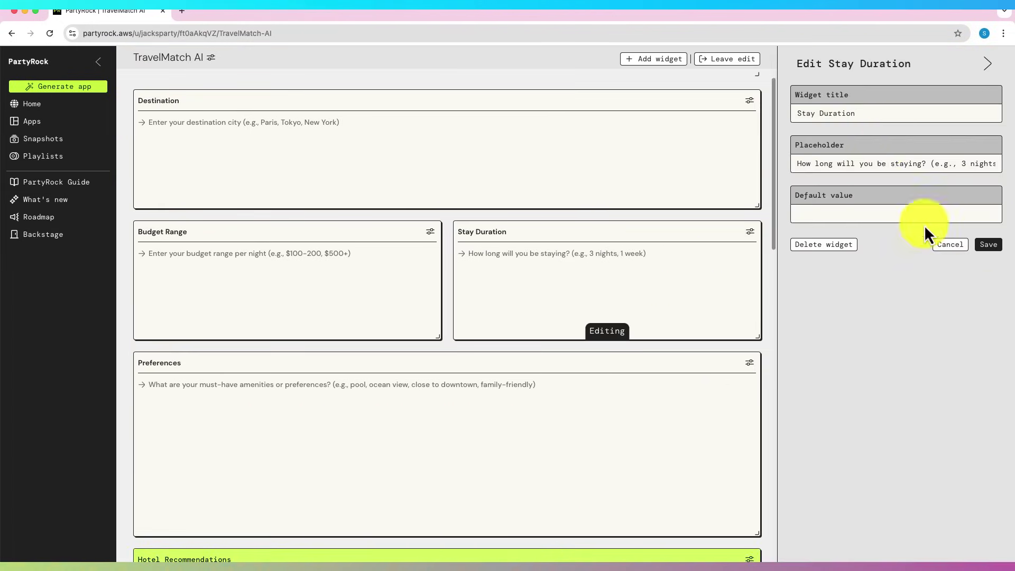
pyautogui.click(984, 245)
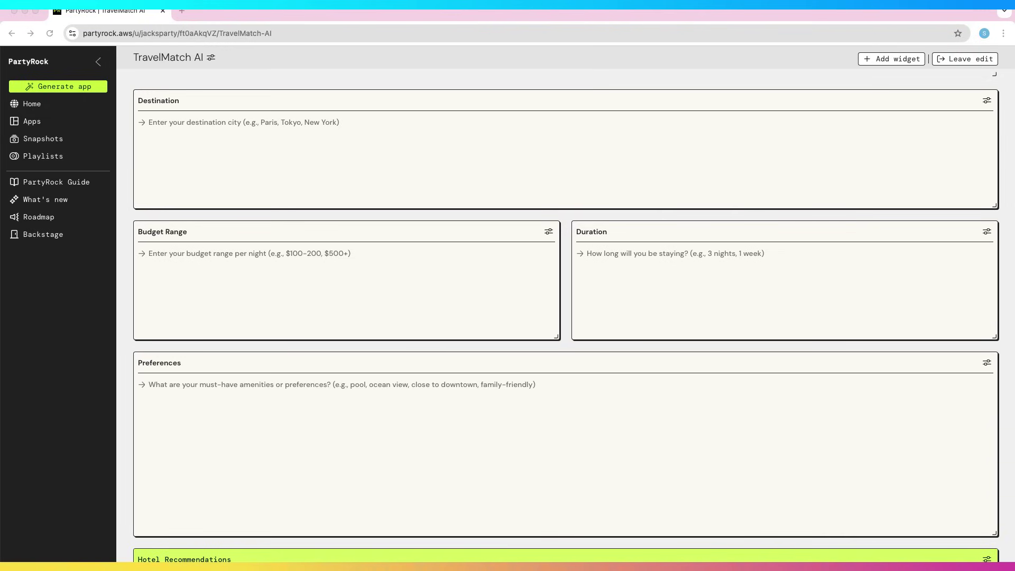
pyautogui.scroll(2, 586, 252)
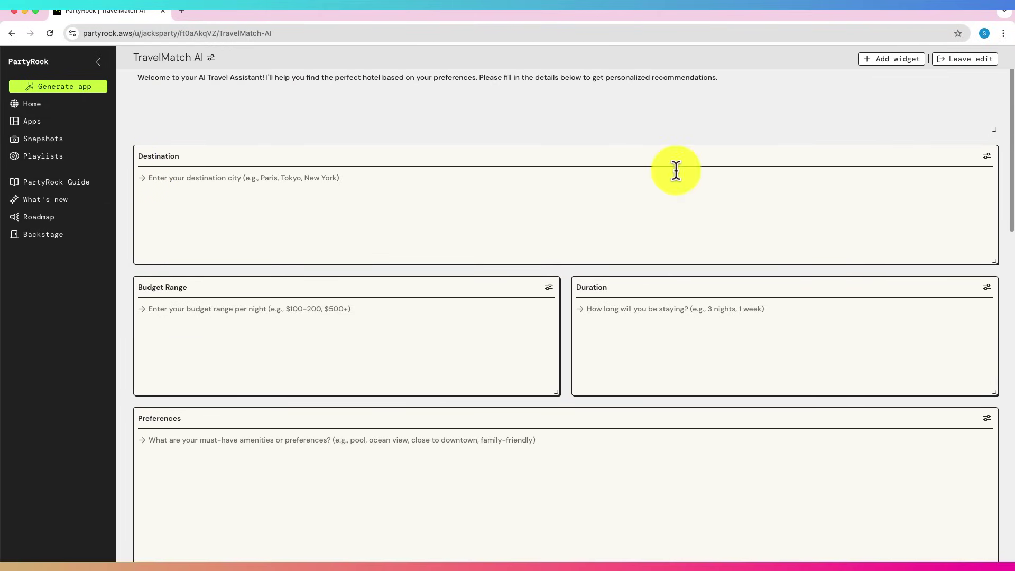
# - Give the Destination widget a saved default value of Paris
pyautogui.click(987, 286)
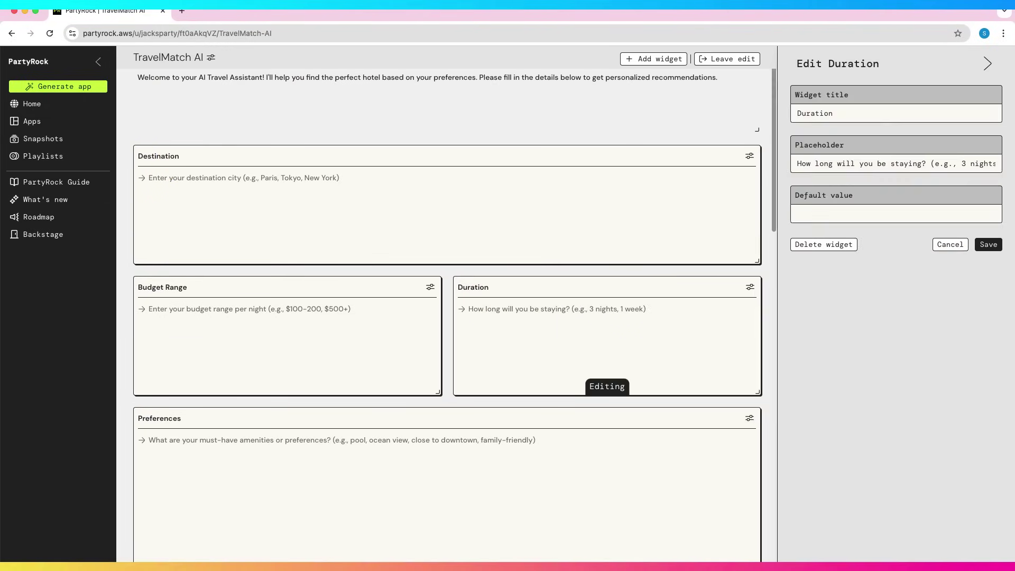
pyautogui.press('Escape')
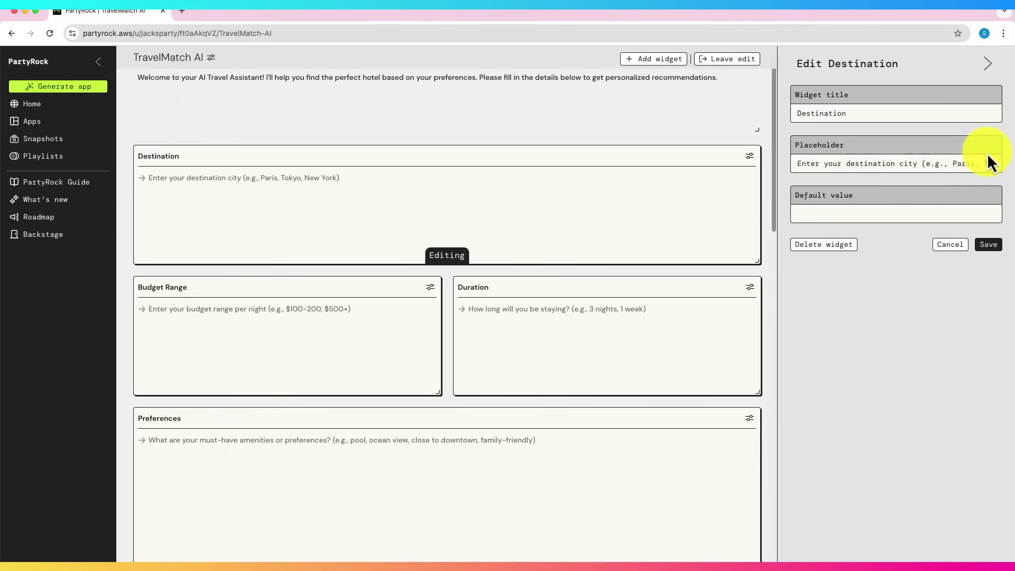
pyautogui.click(842, 164)
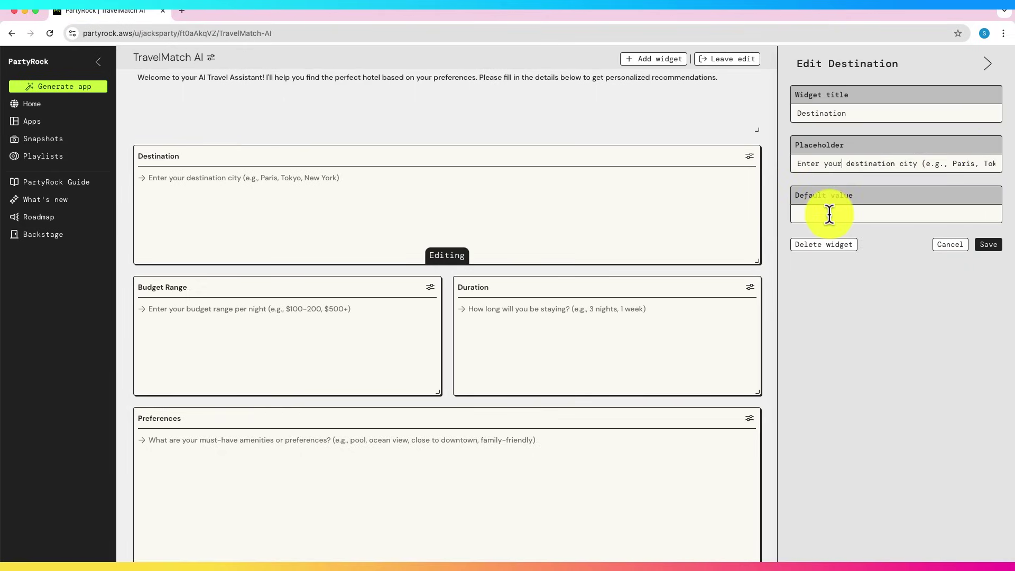
pyautogui.click(988, 246)
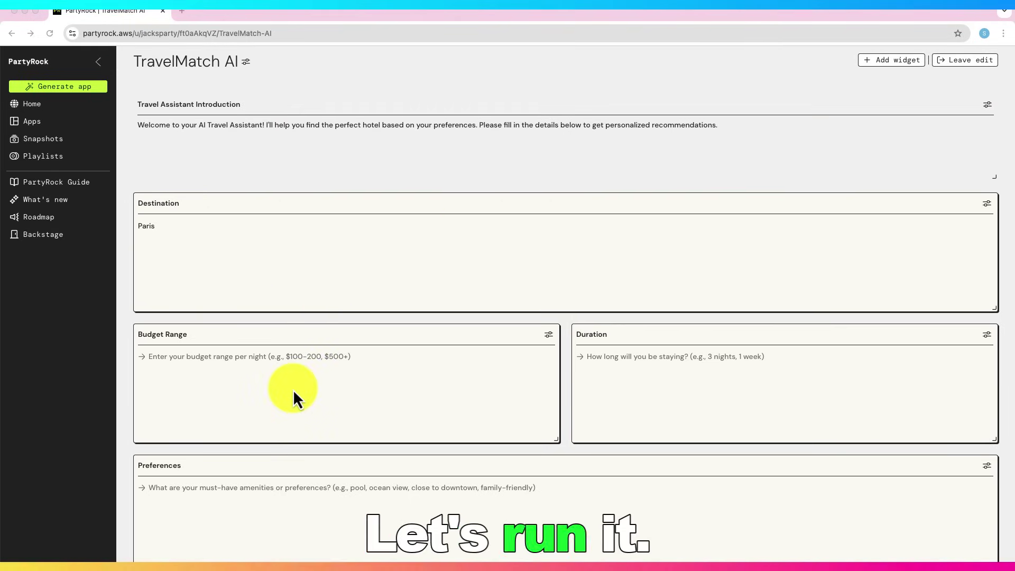
# - Enter a $5000 budget, a 3-night duration and 'no preference' as preferences
pyautogui.click(233, 362)
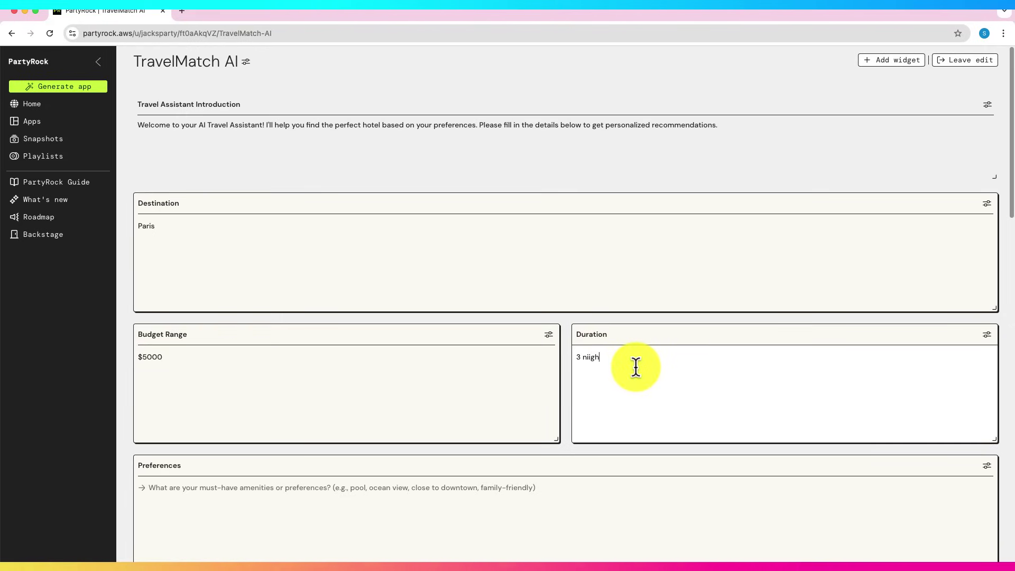
pyautogui.write('ts')
pyautogui.scroll(-2, 539, 373)
pyautogui.click(441, 377)
pyautogui.write('no prefer')
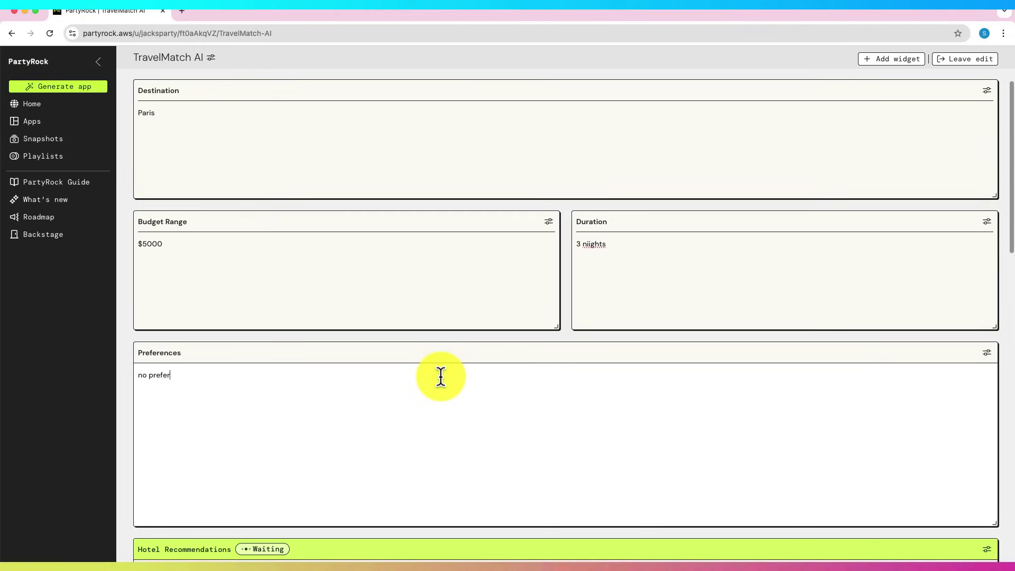
pyautogui.write('ence')
pyautogui.scroll(-2, 537, 430)
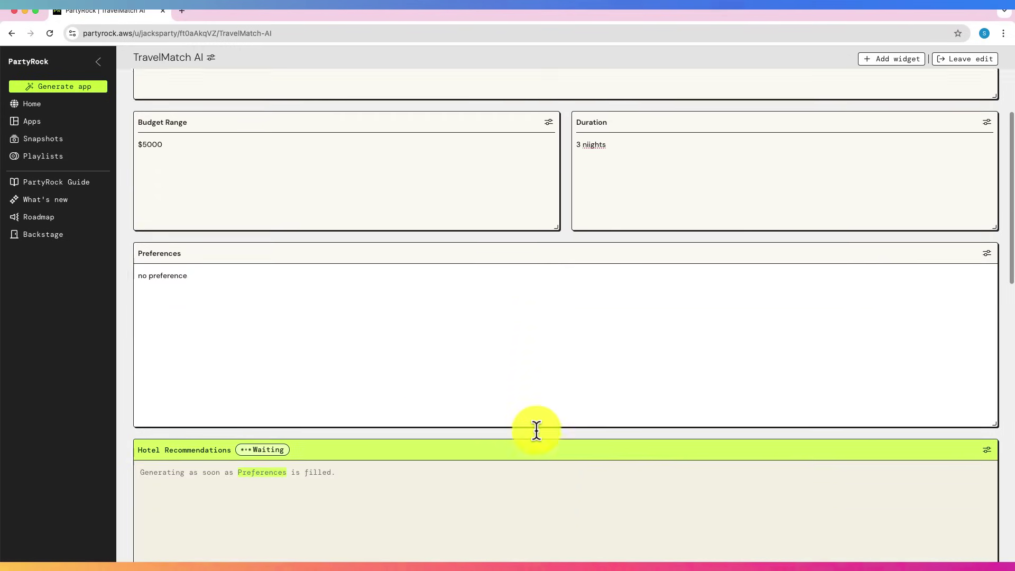
pyautogui.scroll(-1, 536, 430)
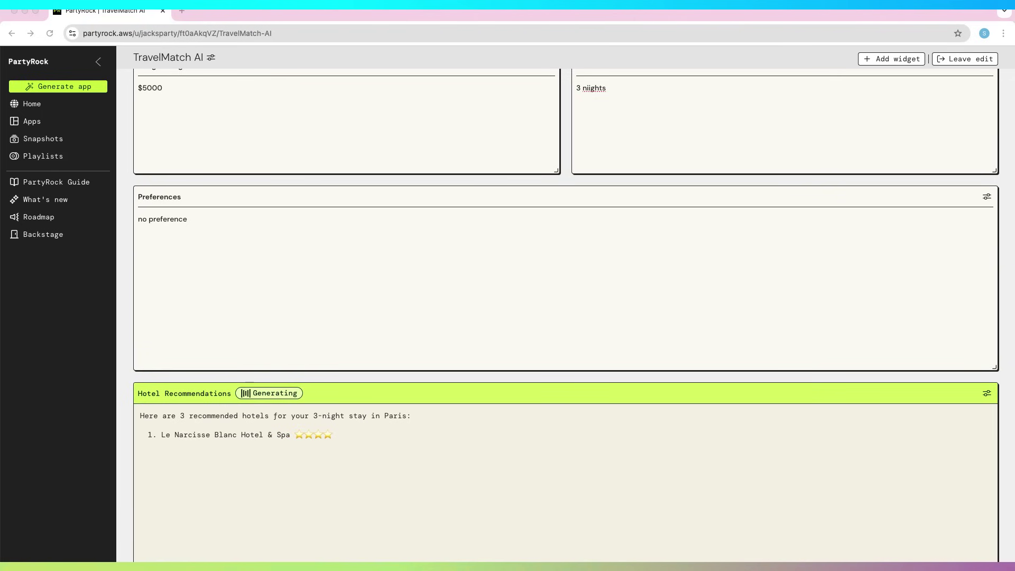
# - Scroll through the three Paris hotel recommendations and the Travel Assistant Chat, then back up
pyautogui.scroll(-1, 600, 461)
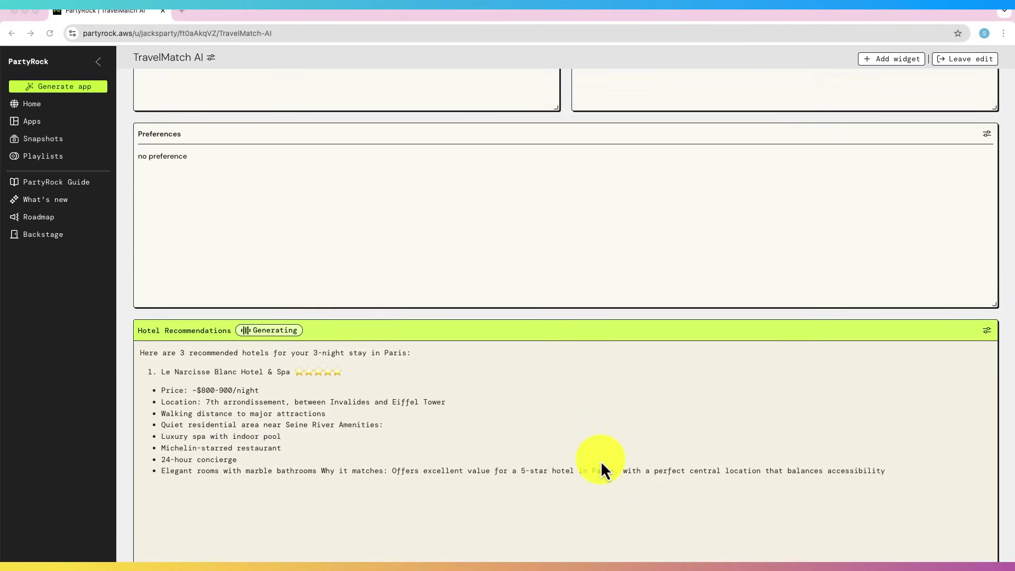
pyautogui.scroll(-2, 600, 461)
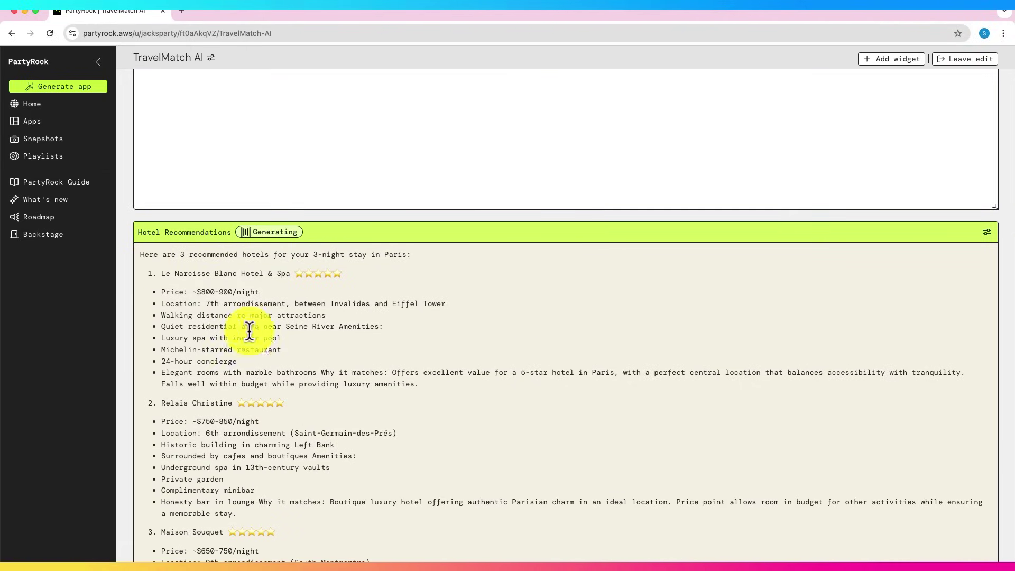
pyautogui.scroll(-3, 251, 333)
pyautogui.scroll(-10, 259, 343)
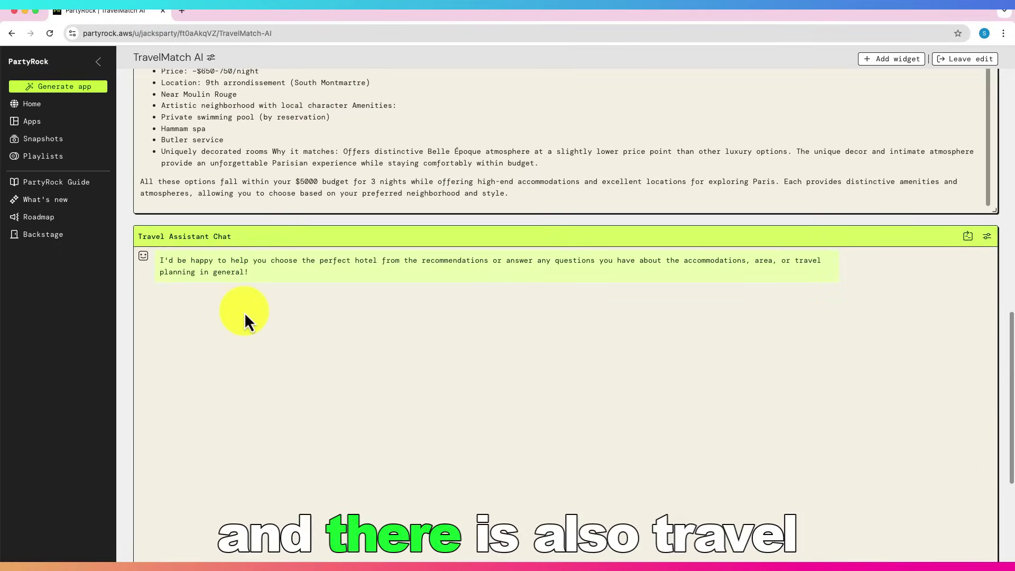
pyautogui.scroll(10, 250, 306)
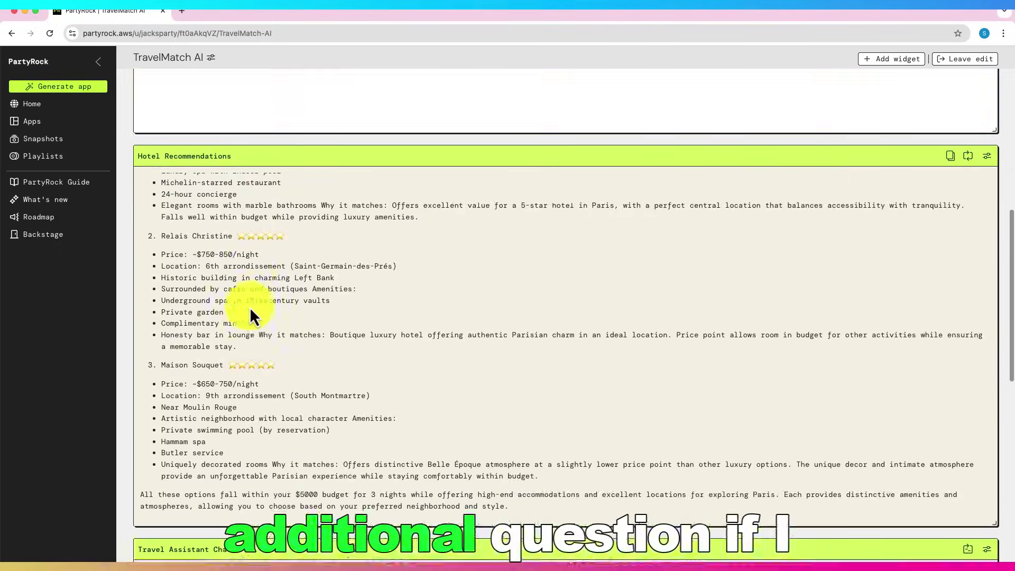
pyautogui.scroll(10, 250, 312)
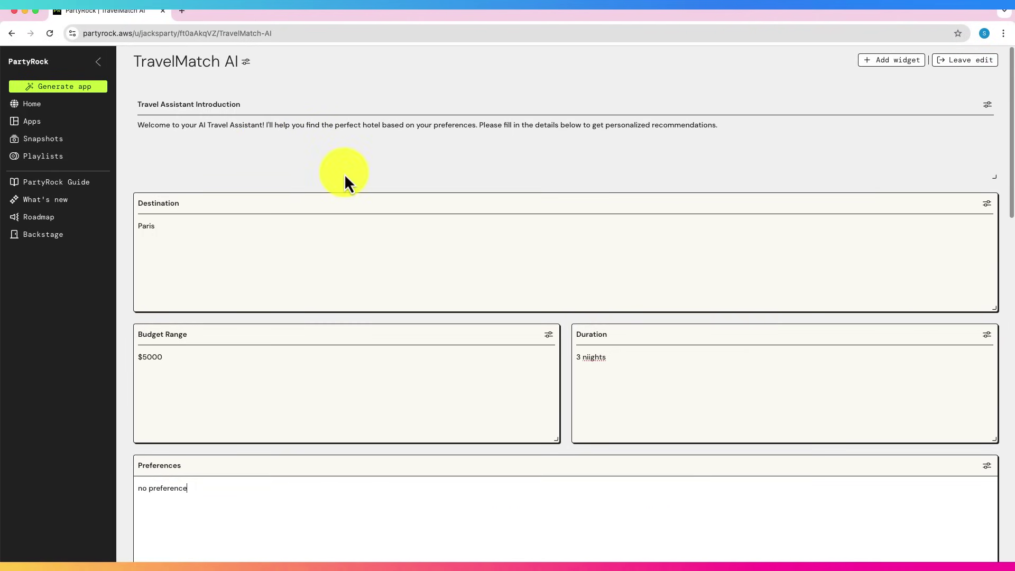
# - Make TravelMatch AI usable by anyone with the link and copy its share link
pyautogui.click(911, 62)
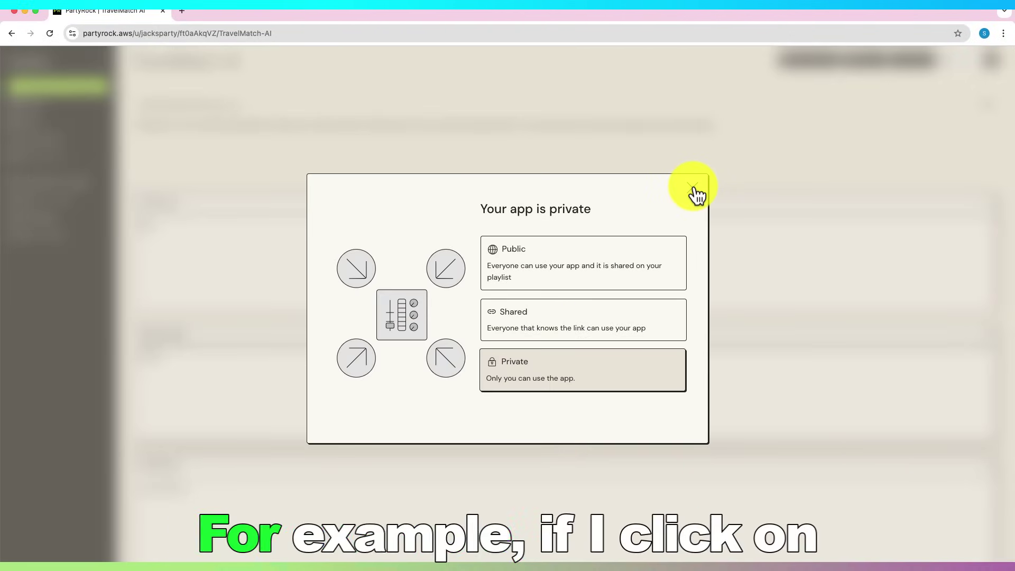
pyautogui.click(564, 328)
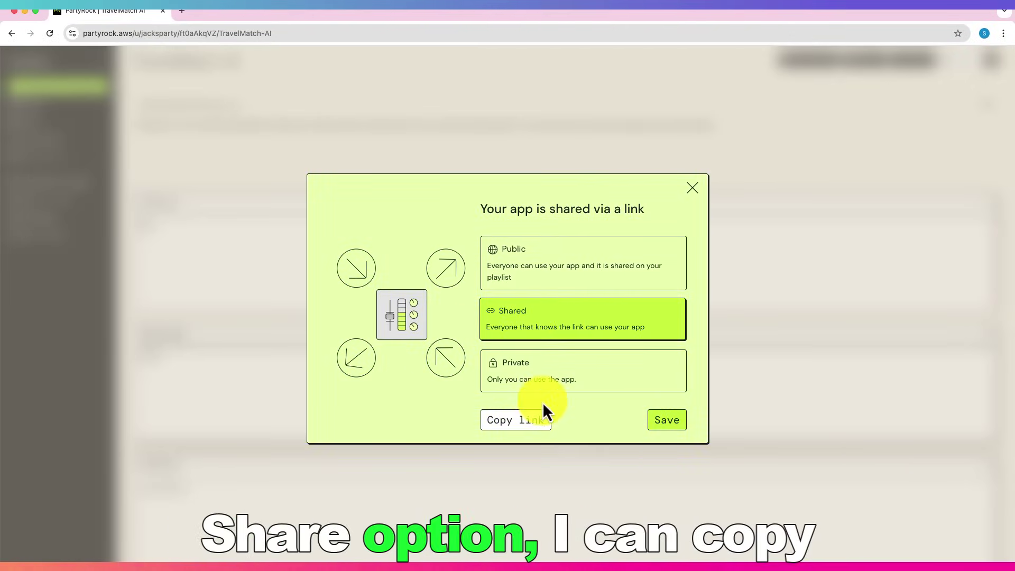
pyautogui.click(527, 419)
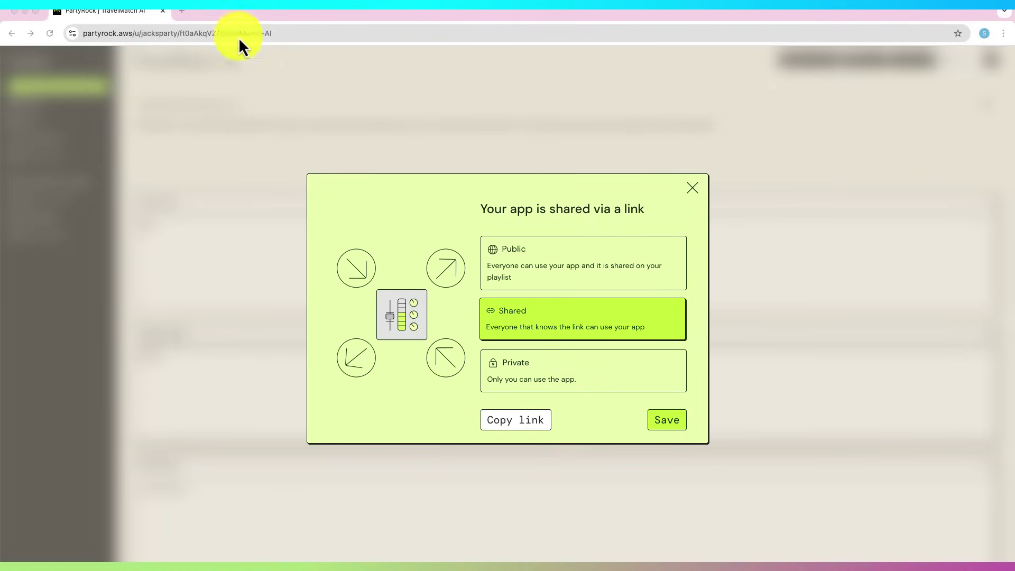
# - Open the copied app link in a new tab to the right
pyautogui.rightClick(109, 11)
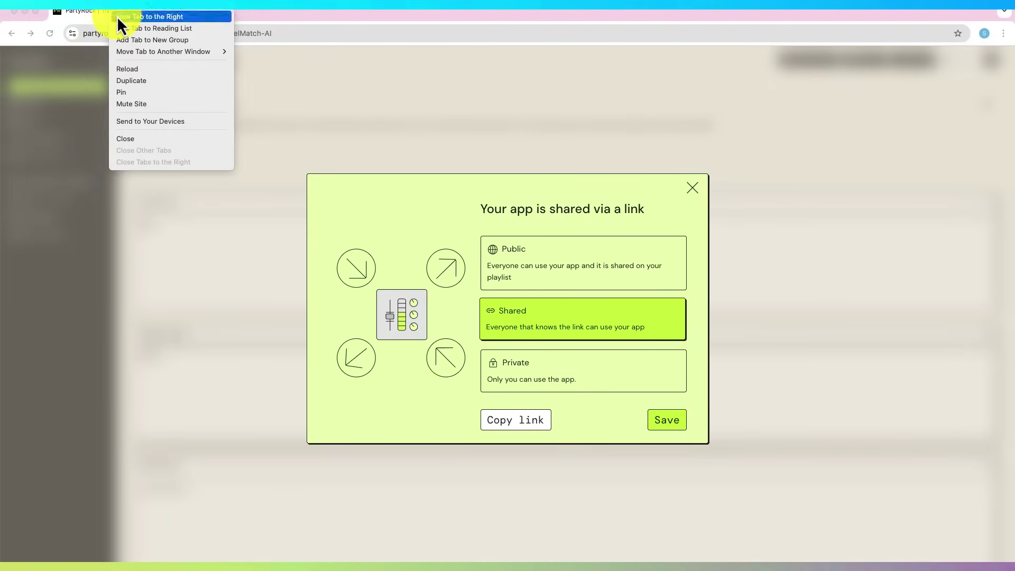
pyautogui.click(116, 15)
pyautogui.press('super+v')
pyautogui.press('Return')
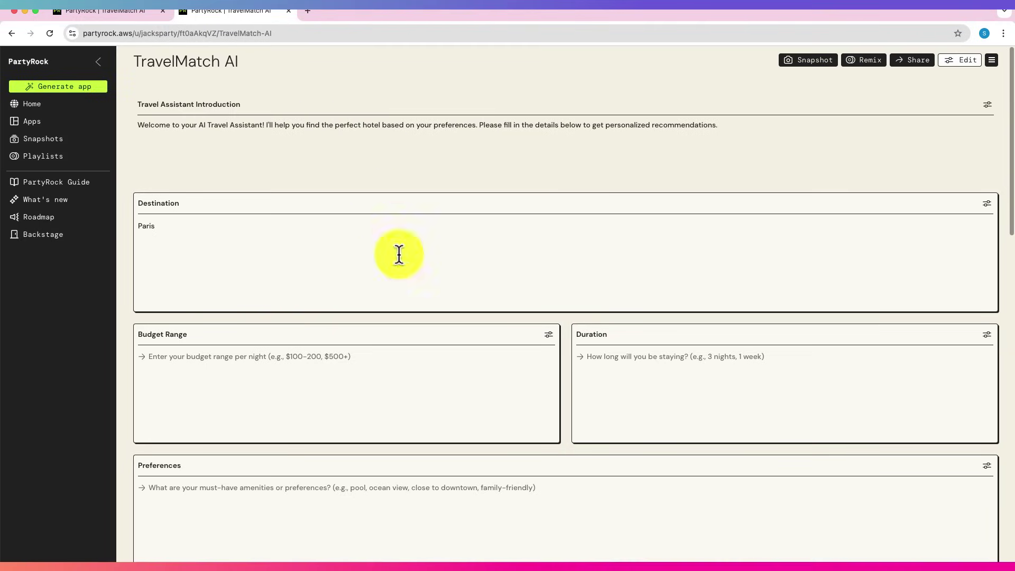
# - Build a new app manually titled Hotel Recommendation
pyautogui.click(112, 14)
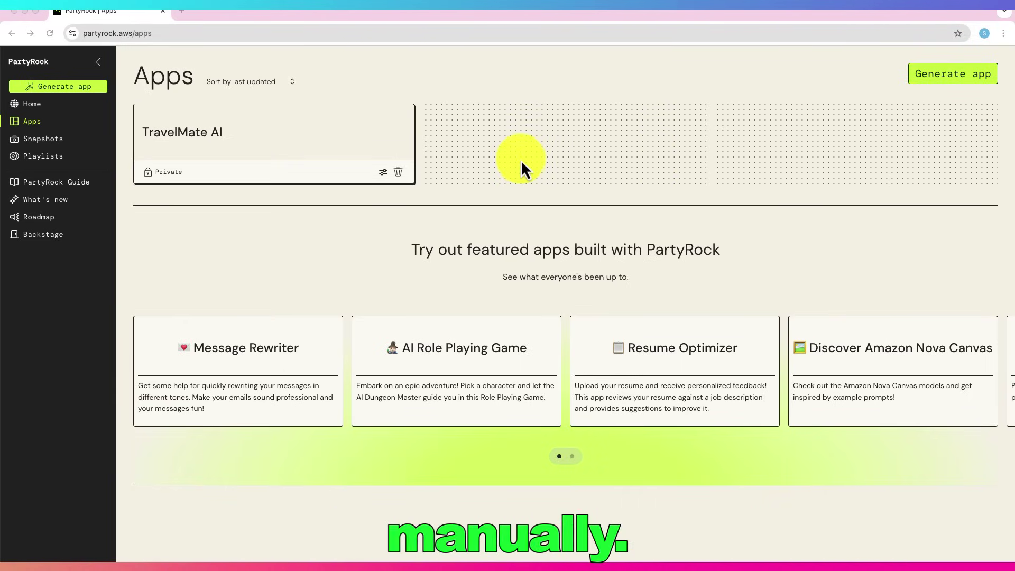
pyautogui.click(169, 139)
pyautogui.click(83, 87)
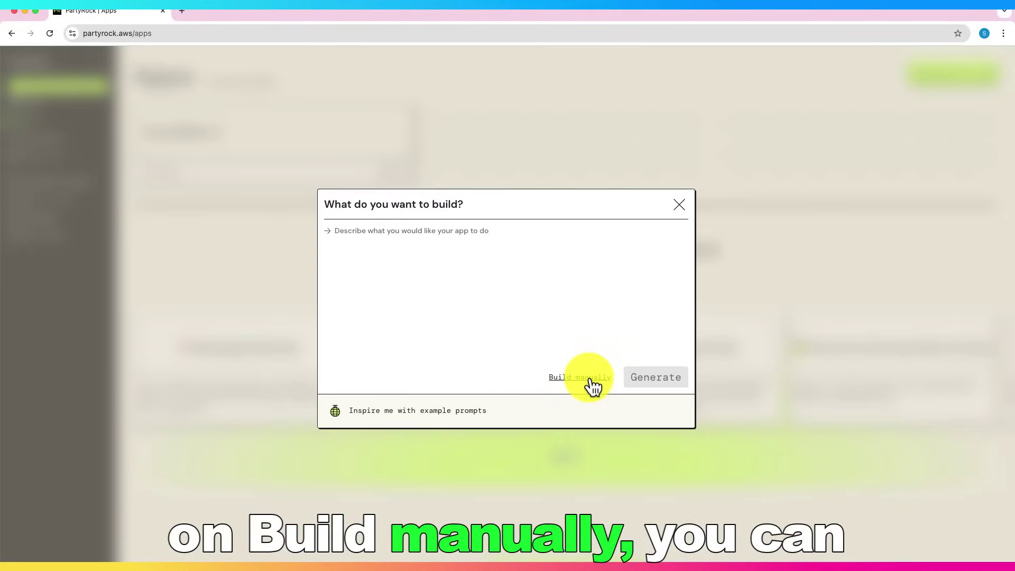
pyautogui.click(591, 381)
pyautogui.tripleClick(888, 111)
pyautogui.write('Hotel Recommendation')
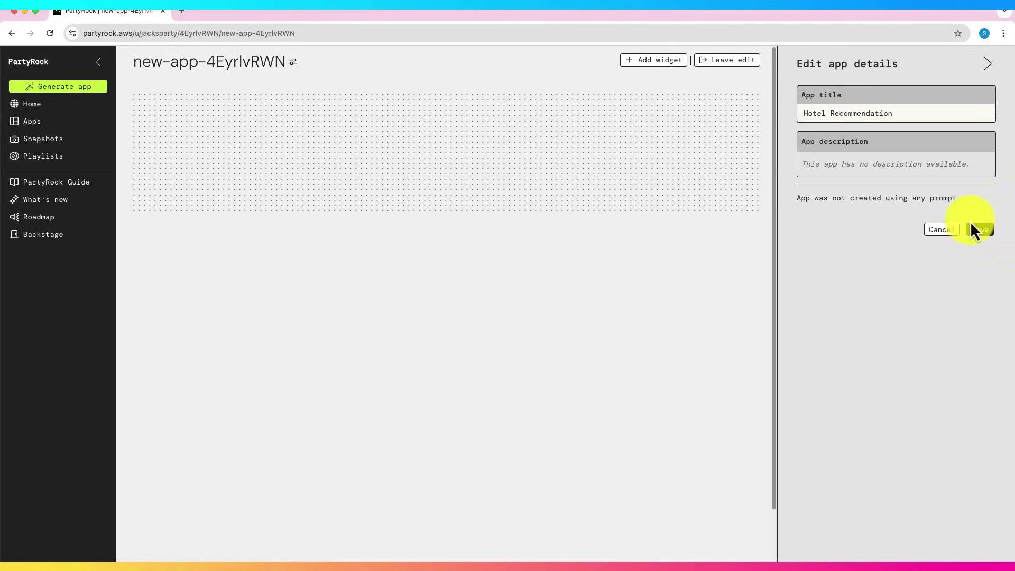
pyautogui.click(984, 231)
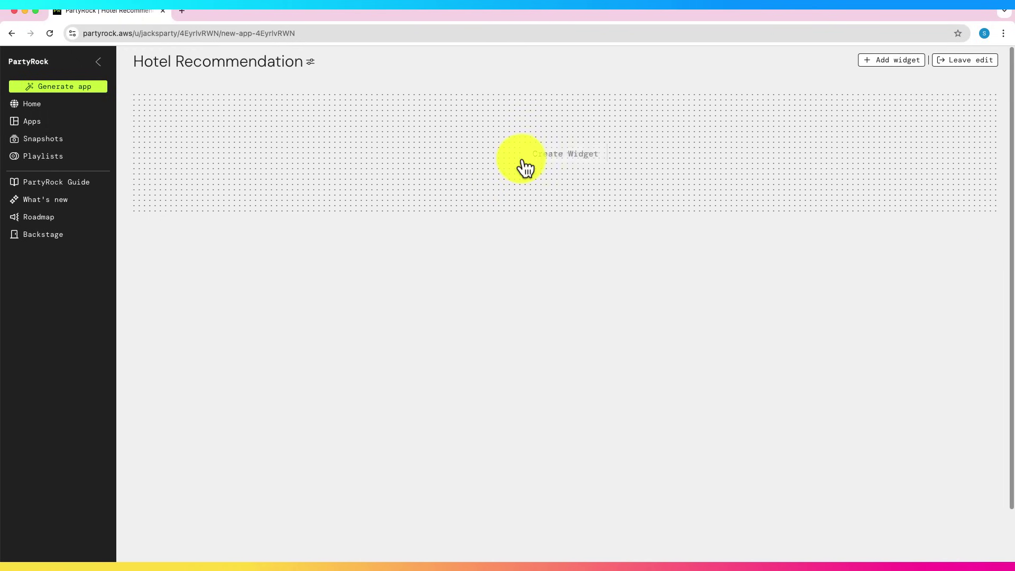
# - Add a Destination text widget with placeholder 'Where do you want to' and default Paris
pyautogui.click(555, 158)
pyautogui.click(965, 192)
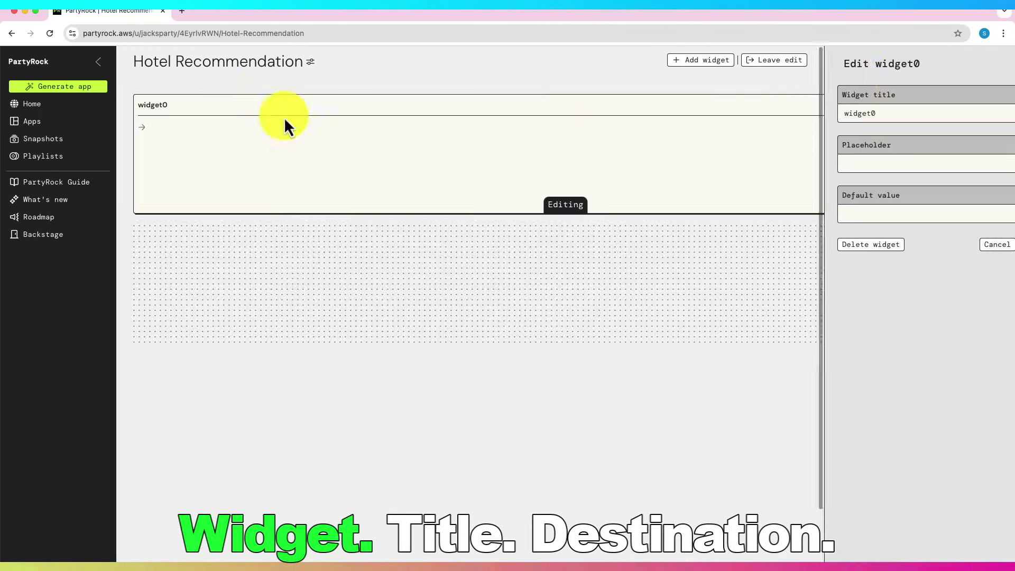
pyautogui.press('super+a')
pyautogui.write('Destination')
pyautogui.click(851, 161)
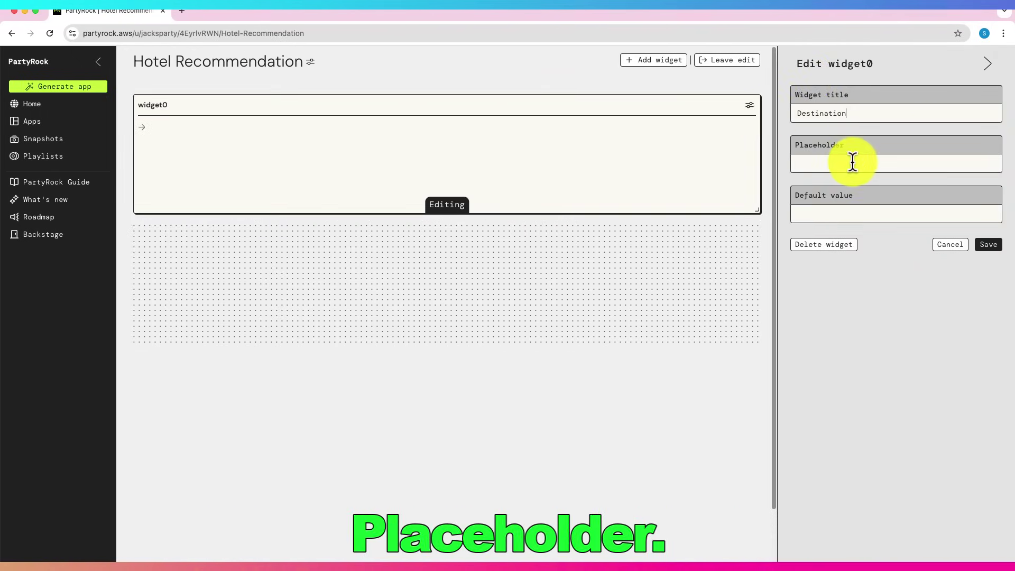
pyautogui.write('Where do you want to go?')
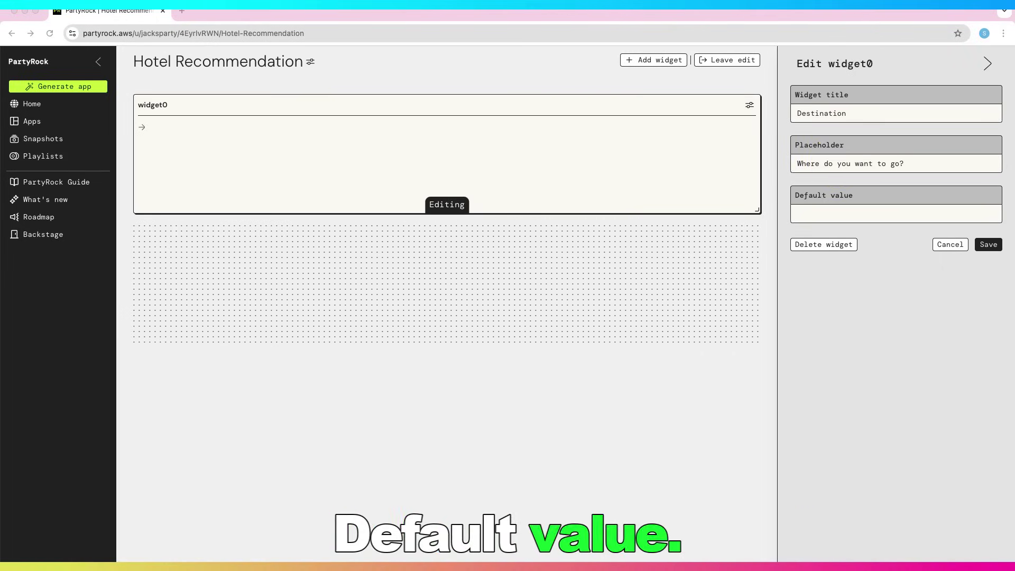
pyautogui.click(833, 214)
# - Save the Destination input, then add a Duration text input asking how many nights, defaulting to 2
pyautogui.write('Paris')
pyautogui.click(987, 245)
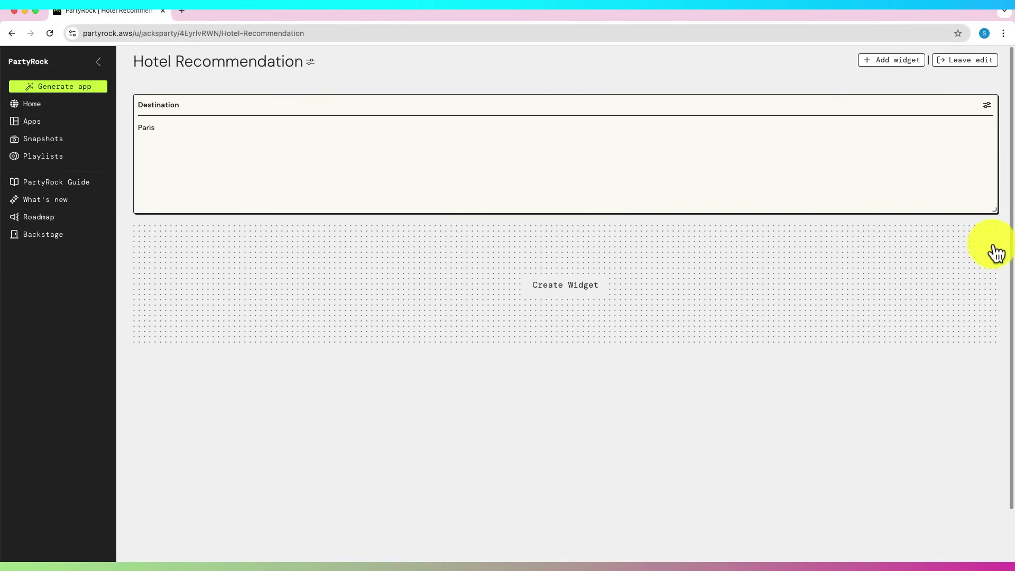
pyautogui.click(566, 293)
pyautogui.click(153, 250)
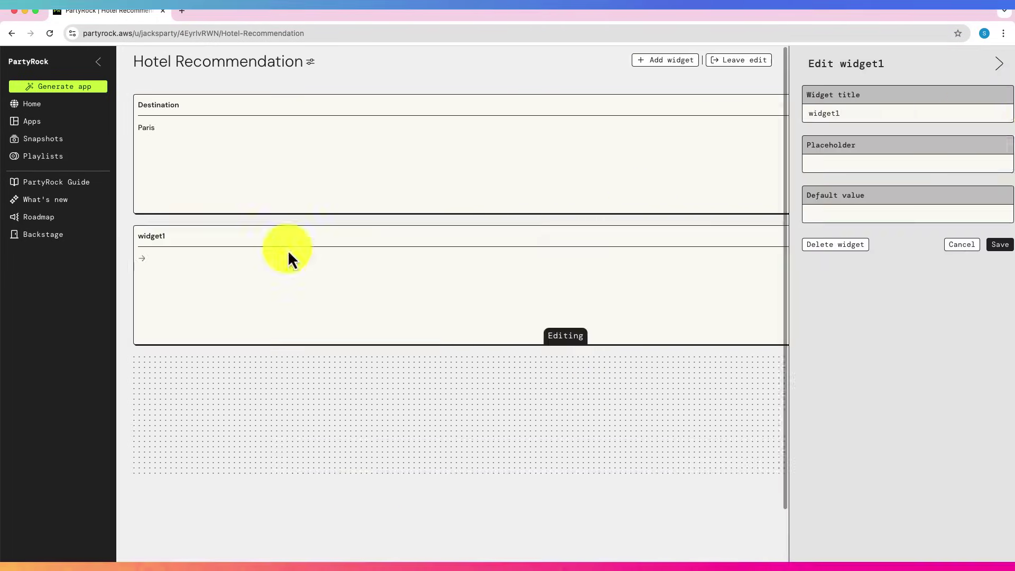
pyautogui.doubleClick(791, 114)
pyautogui.write('Duration')
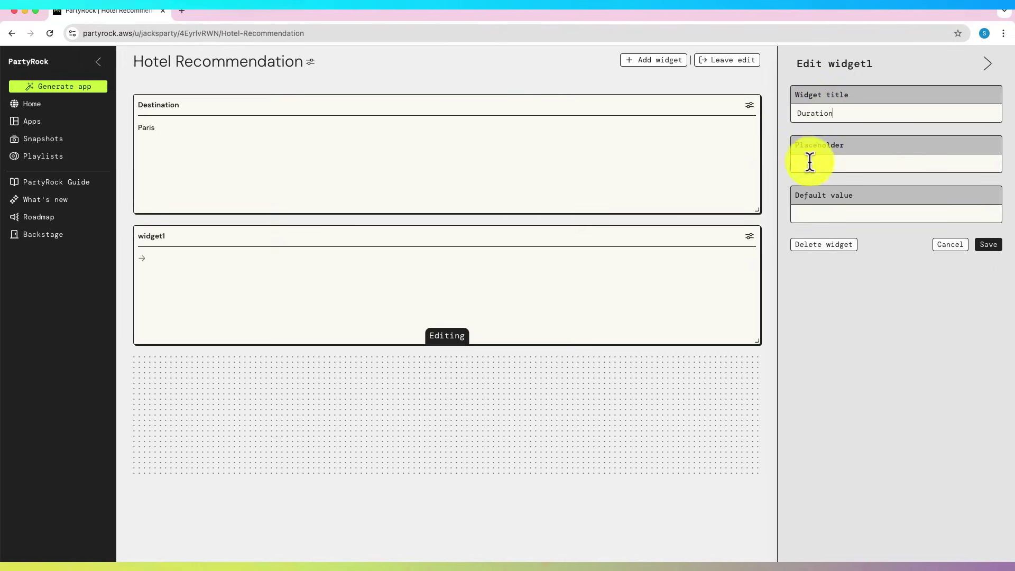
pyautogui.click(864, 165)
pyautogui.write('How many nights?')
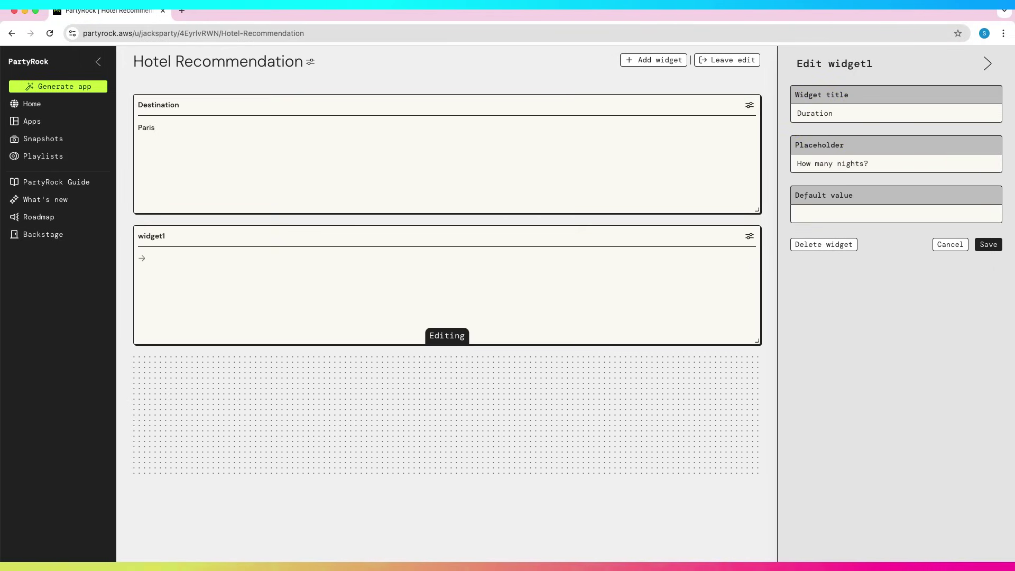
pyautogui.click(987, 244)
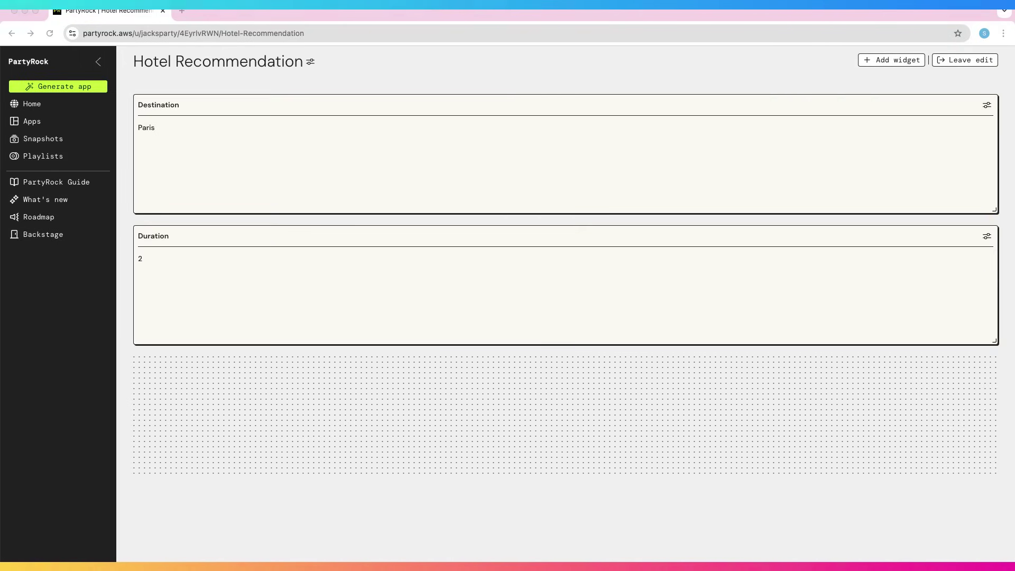
# - Add a Budget text input with the placeholder 'How much is your budget?'
pyautogui.click(603, 394)
pyautogui.click(403, 385)
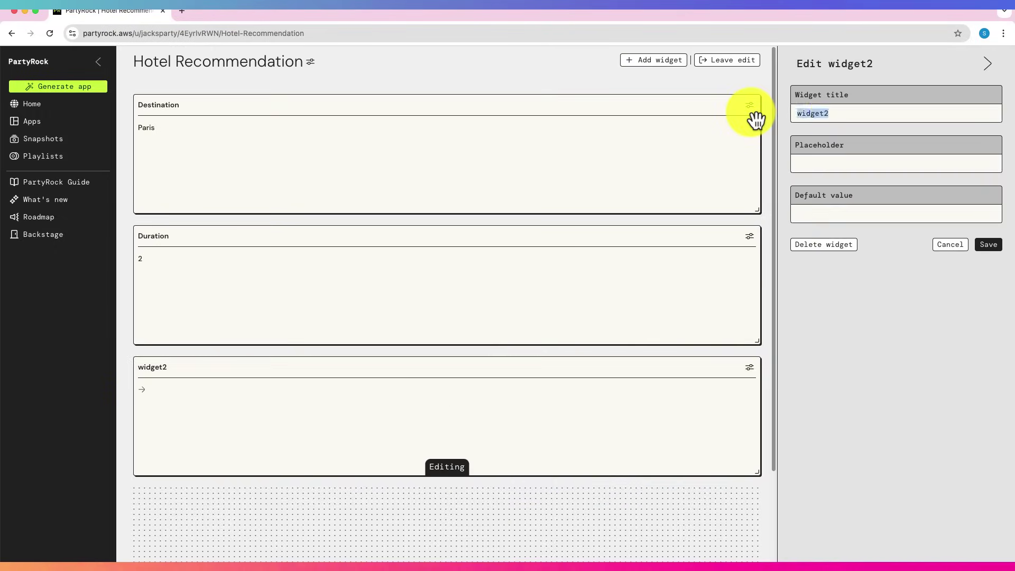
pyautogui.click(833, 163)
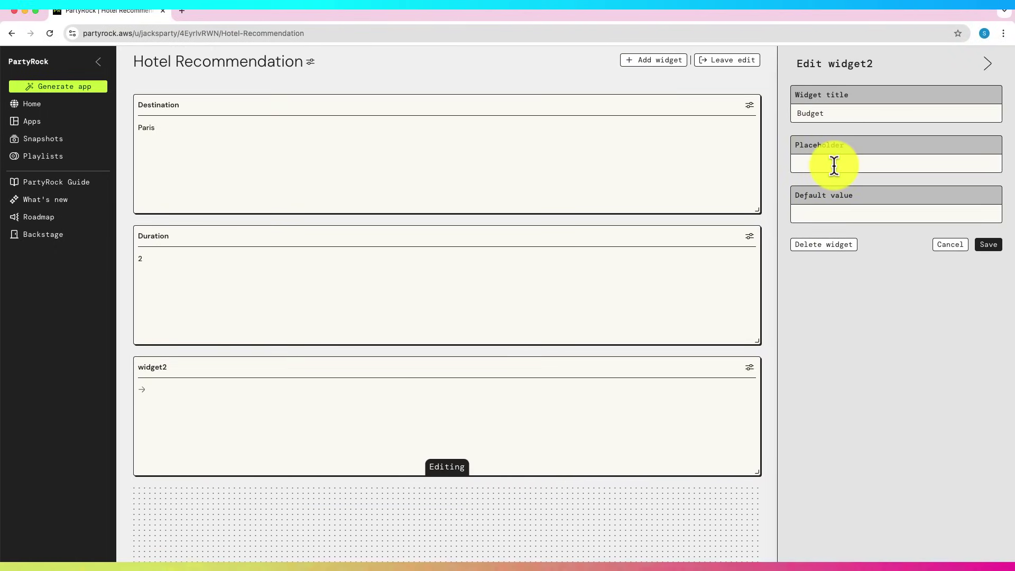
pyautogui.write('How much is your budget?')
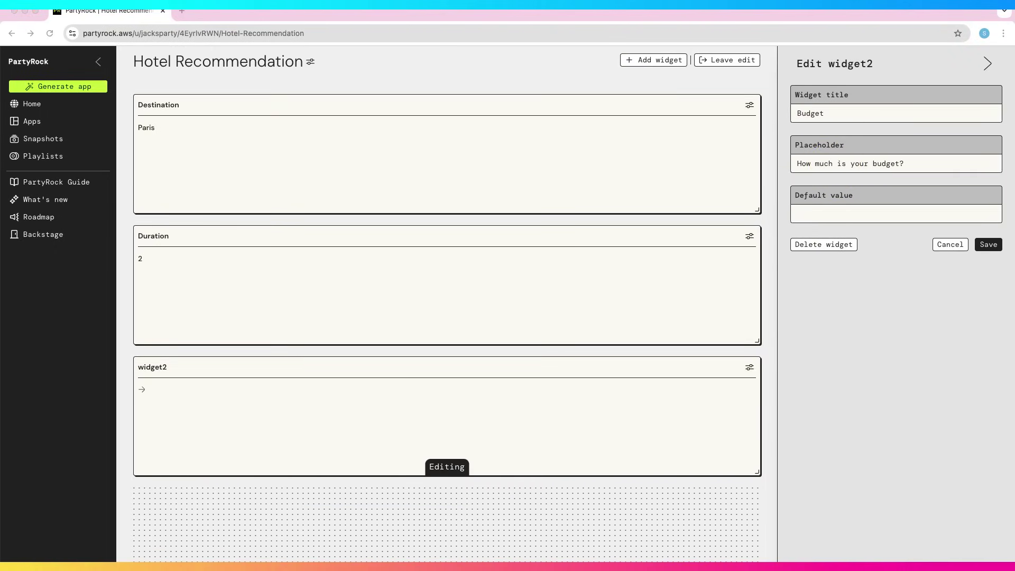
pyautogui.click(988, 244)
pyautogui.click(365, 508)
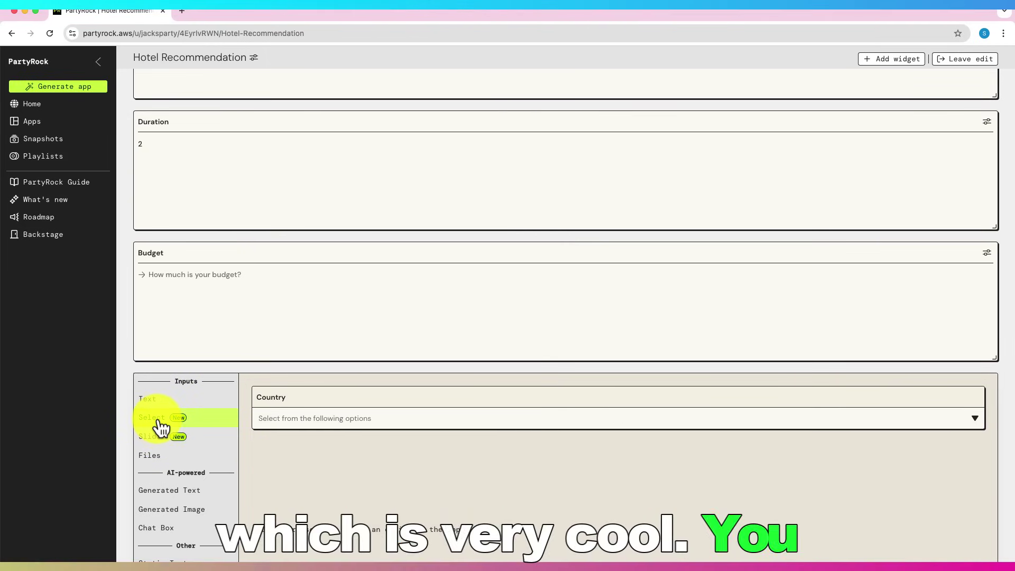
# - Add a dropdown titled Purpose with the placeholder 'Business, Vacation, or Adventure'
pyautogui.click(159, 418)
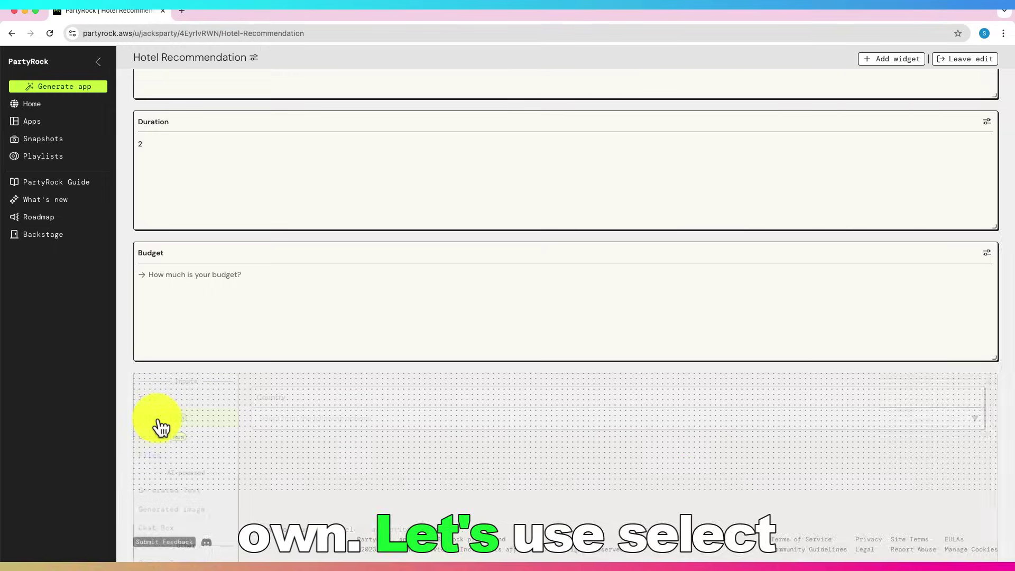
pyautogui.hotkey('ctrl', 'a')
pyautogui.write('P')
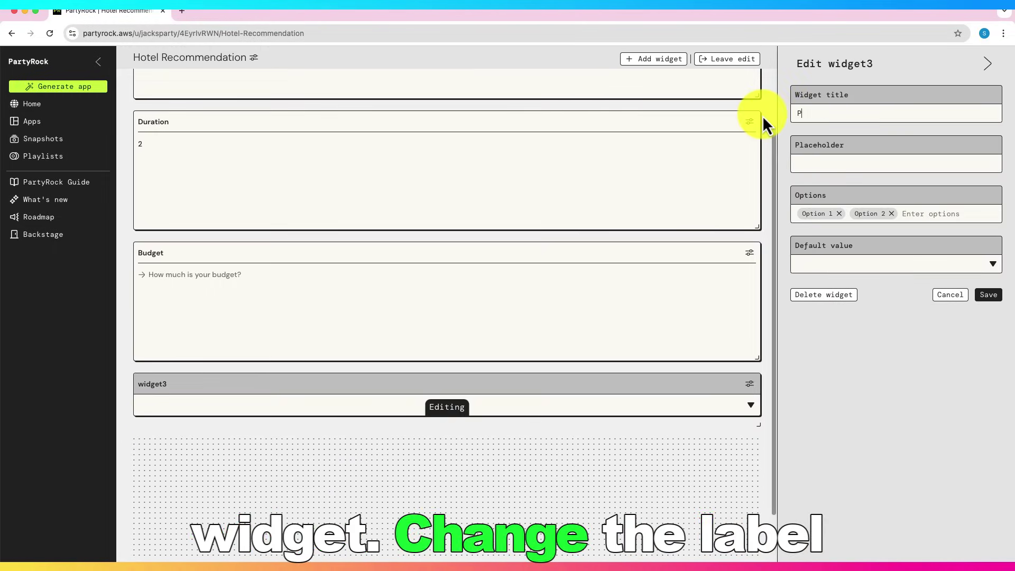
pyautogui.write('urpose')
pyautogui.click(851, 163)
pyautogui.write('Bus')
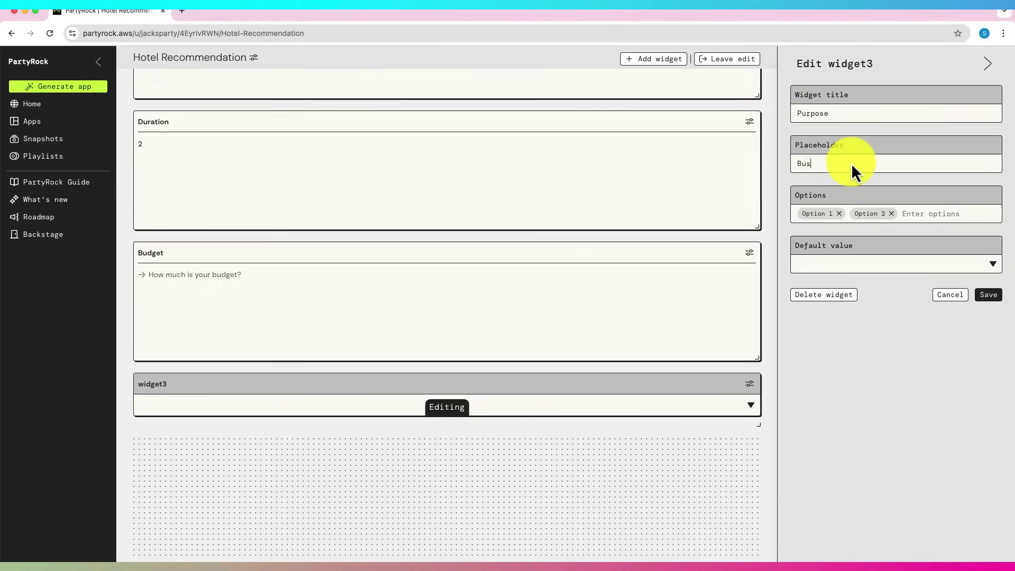
pyautogui.write('iness, Vacation, or Adventure')
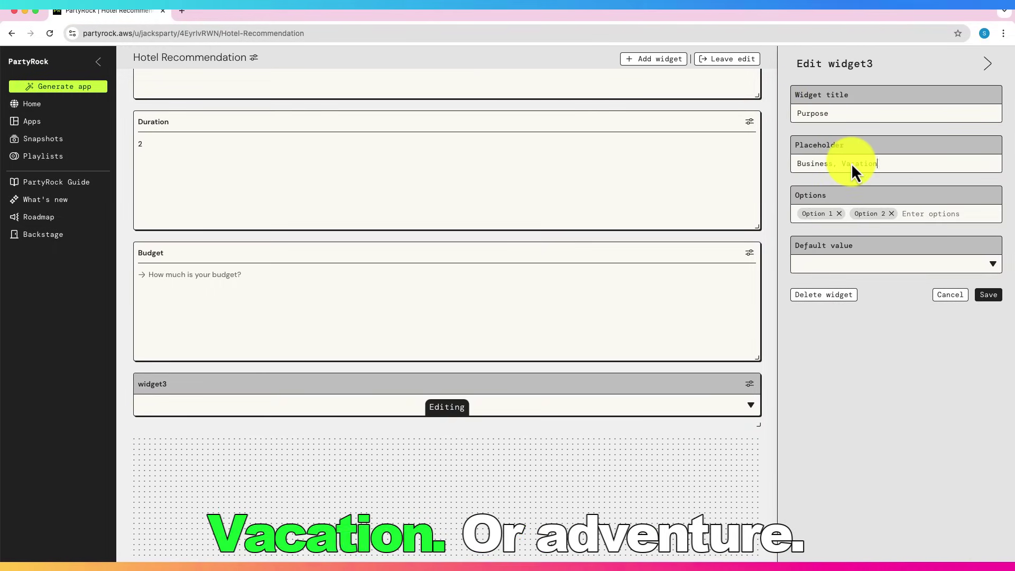
# - Replace the sample options with Business, Vacation and Adventure, default to Vacation, and save
pyautogui.click(872, 214)
pyautogui.press('BackSpace')
pyautogui.press('BackSpace')
pyautogui.write('Business')
pyautogui.press('Return')
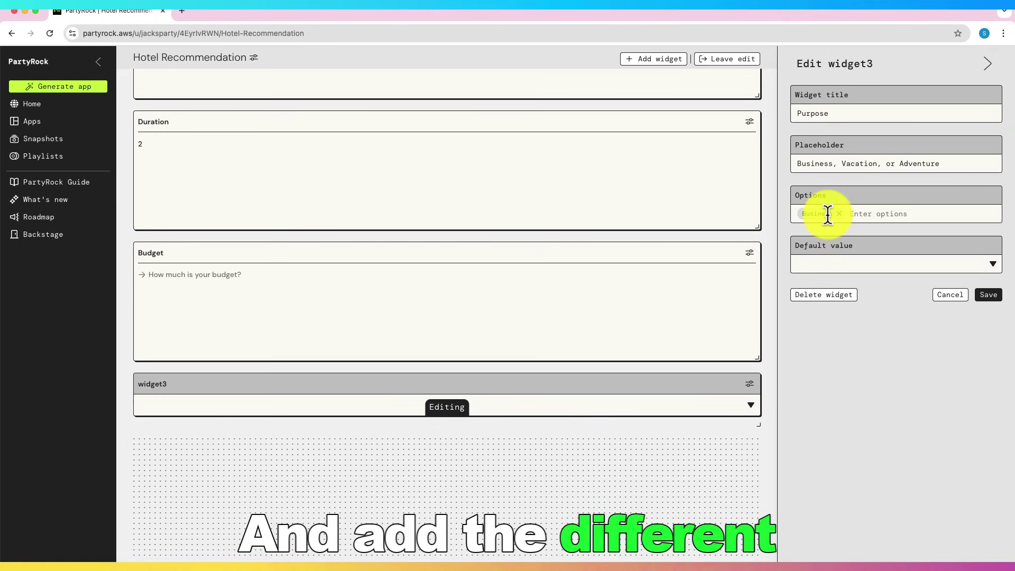
pyautogui.write('Vacation')
pyautogui.press('Return')
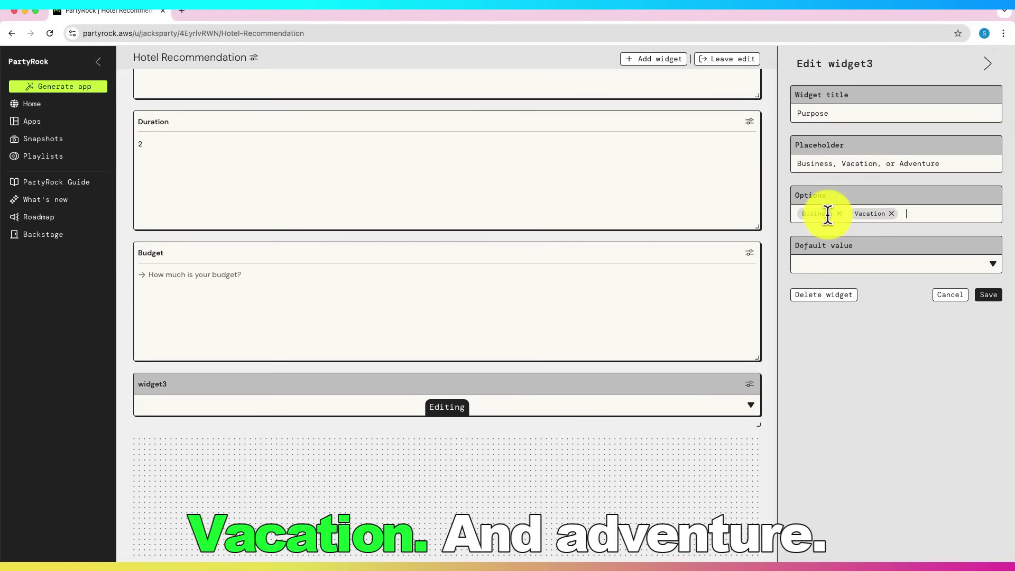
pyautogui.write('Adventure')
pyautogui.press('Return')
pyautogui.click(835, 279)
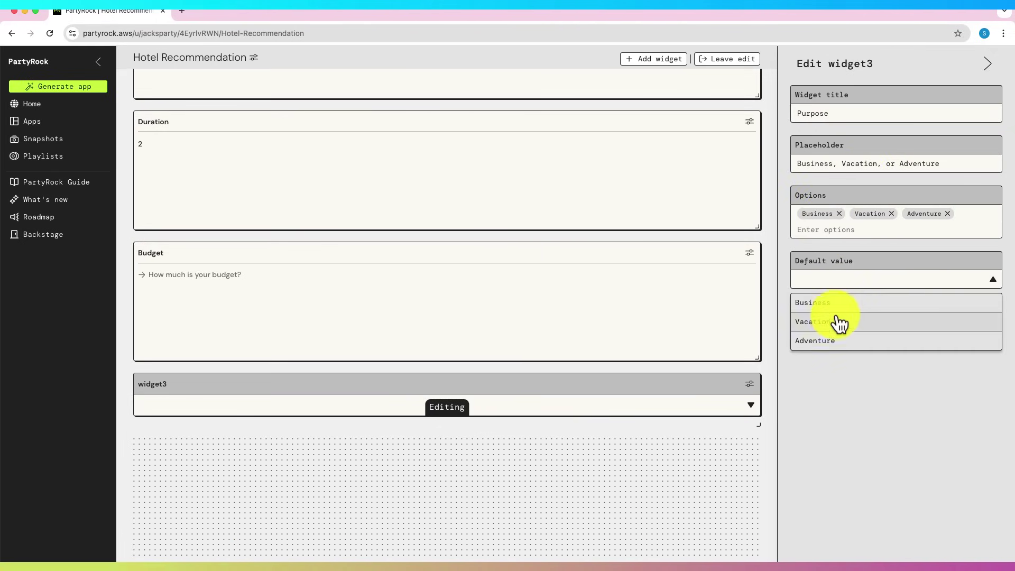
pyautogui.click(839, 322)
pyautogui.click(994, 312)
pyautogui.scroll(-2, 593, 437)
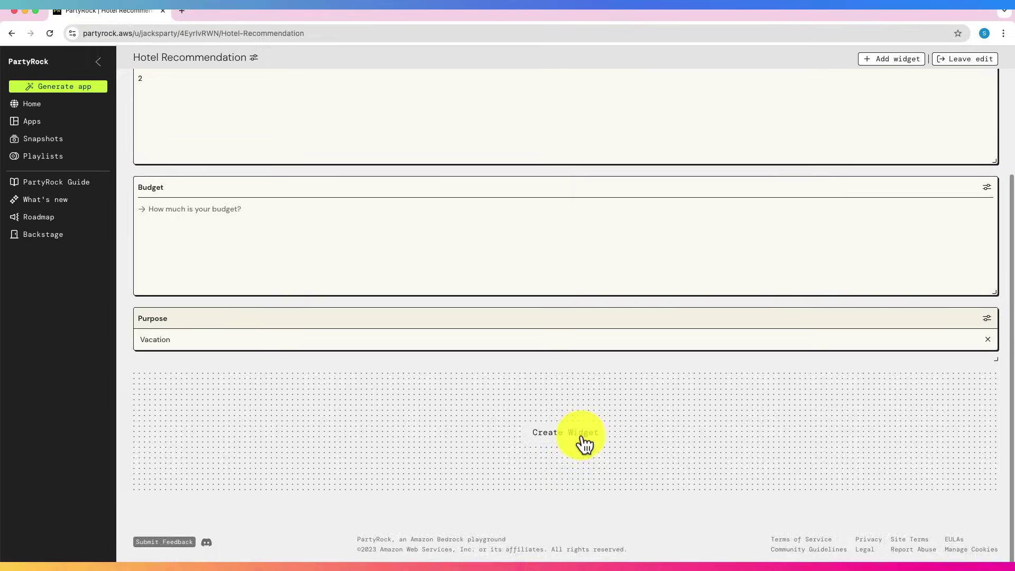
# - Add an AI text output titled 'Your Recommendation' using the Claude 3.5 Sonnet model
pyautogui.click(582, 440)
pyautogui.click(199, 492)
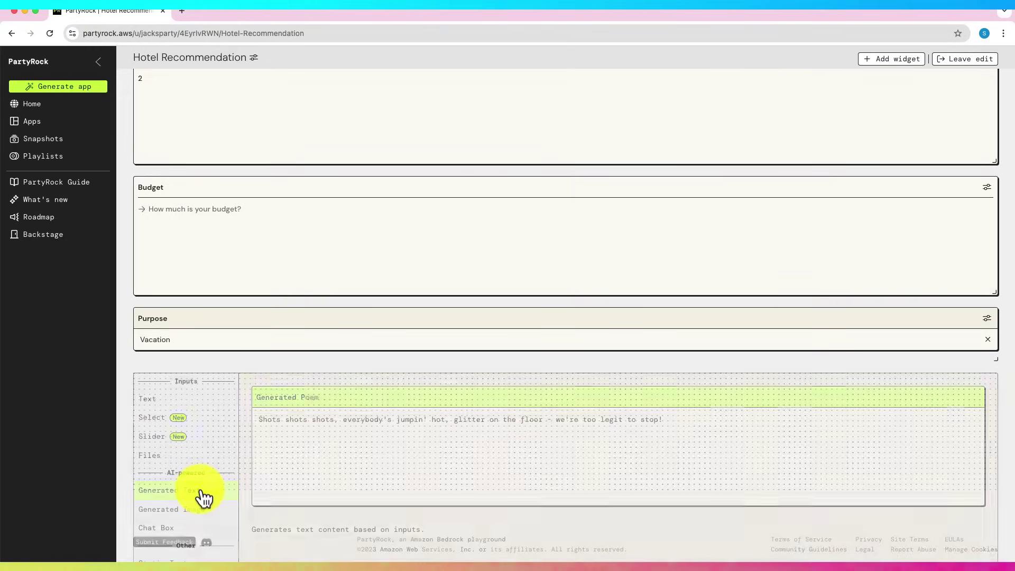
pyautogui.write('Your Recommendation')
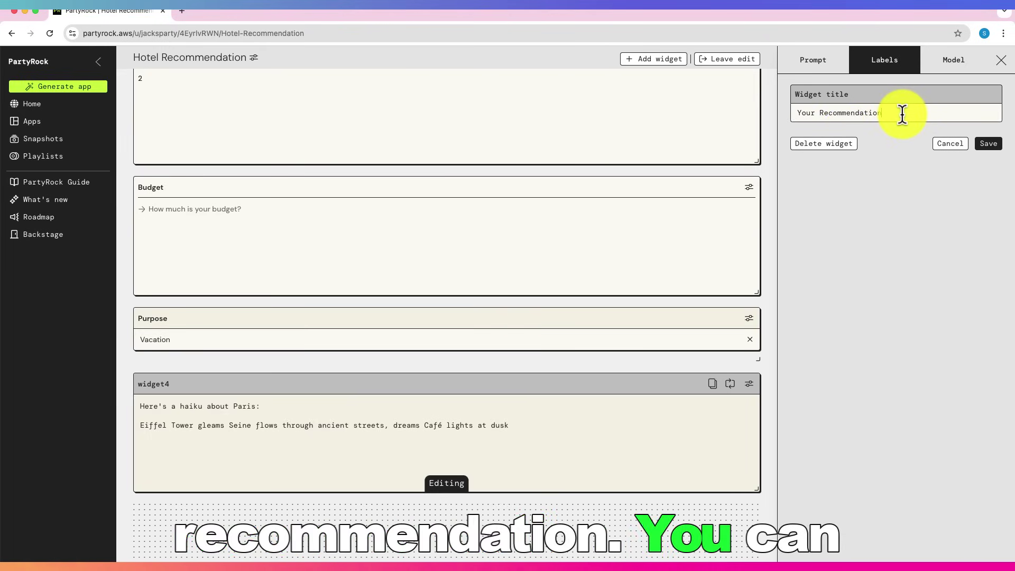
pyautogui.click(955, 61)
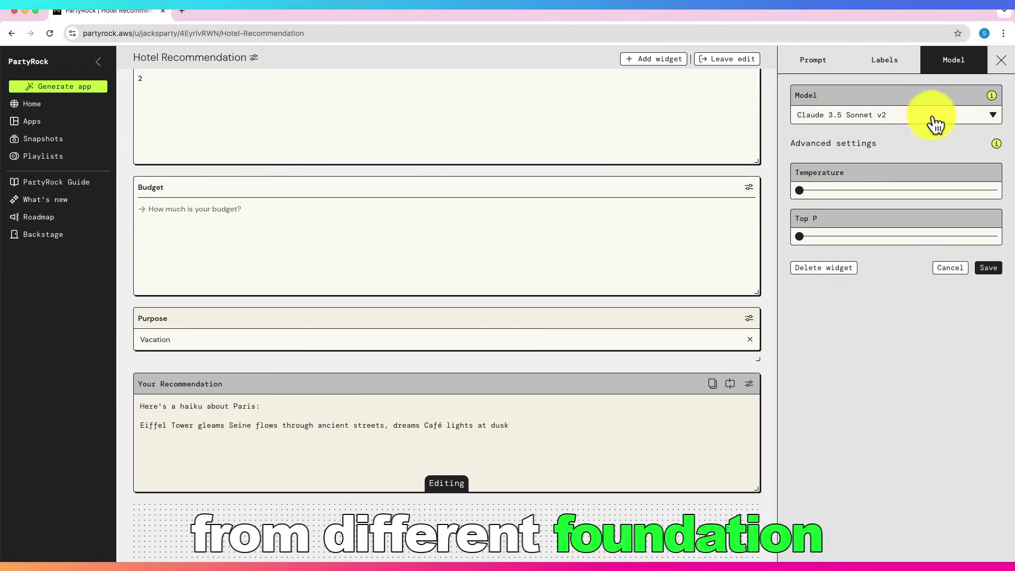
pyautogui.click(935, 121)
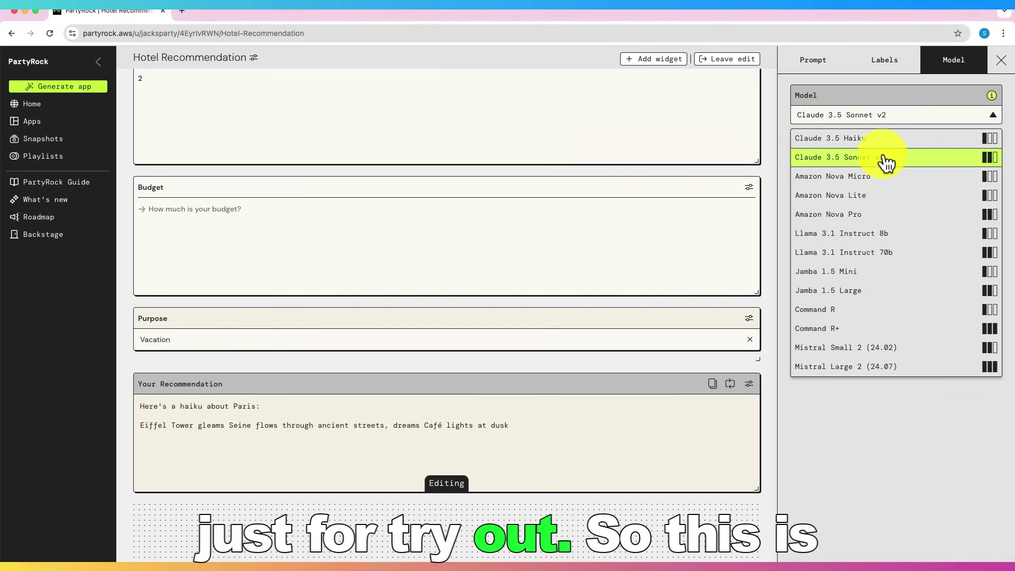
pyautogui.click(884, 60)
pyautogui.click(810, 69)
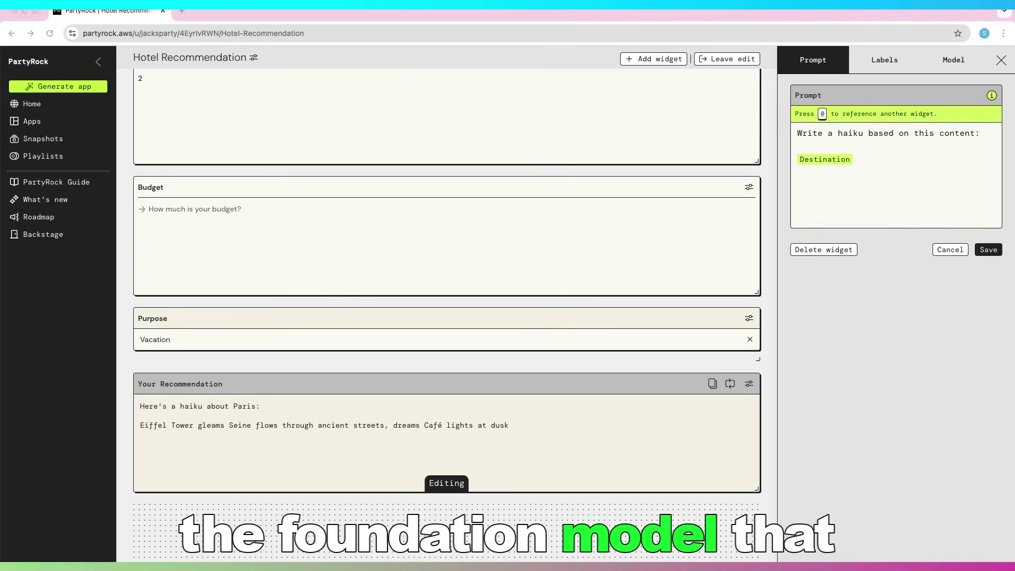
pyautogui.moveTo(797, 146); pyautogui.dragTo(801, 133)
pyautogui.write('Here is the recommendation based on your input of Destination, Duration, @')
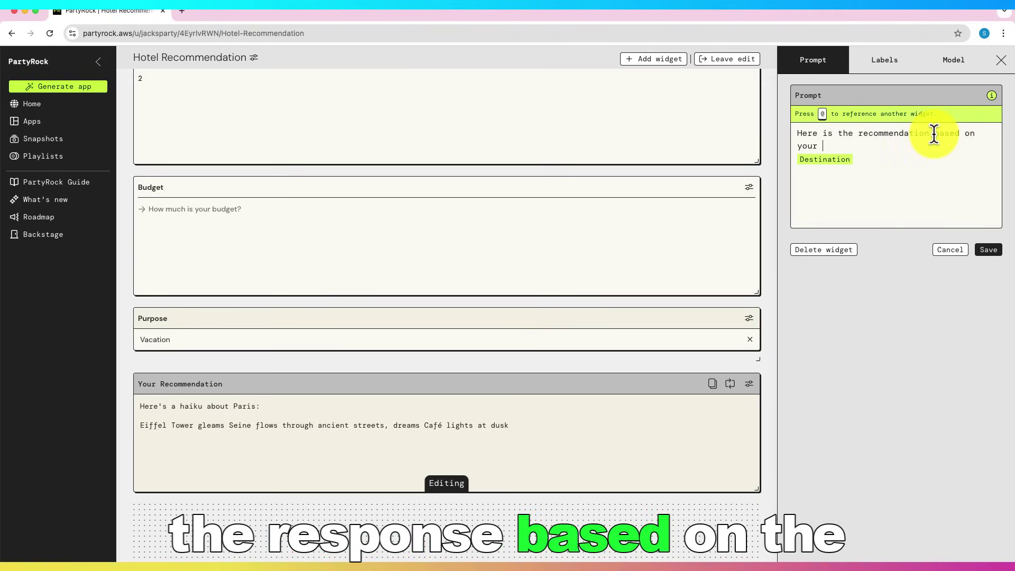
pyautogui.click(902, 167)
pyautogui.write(', @')
pyautogui.press('Down')
pyautogui.press('Return')
pyautogui.write(', @Des')
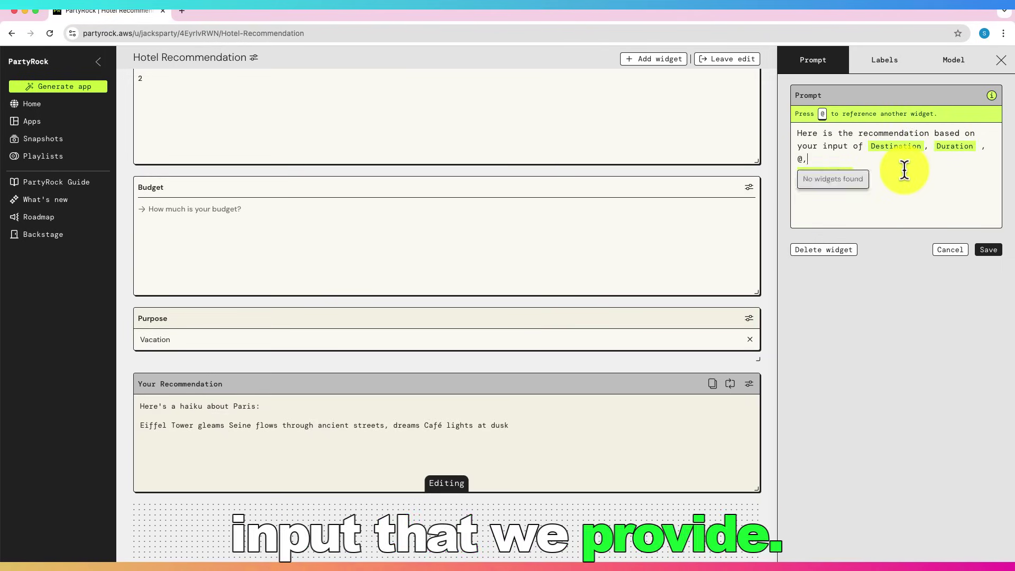
pyautogui.press('Return')
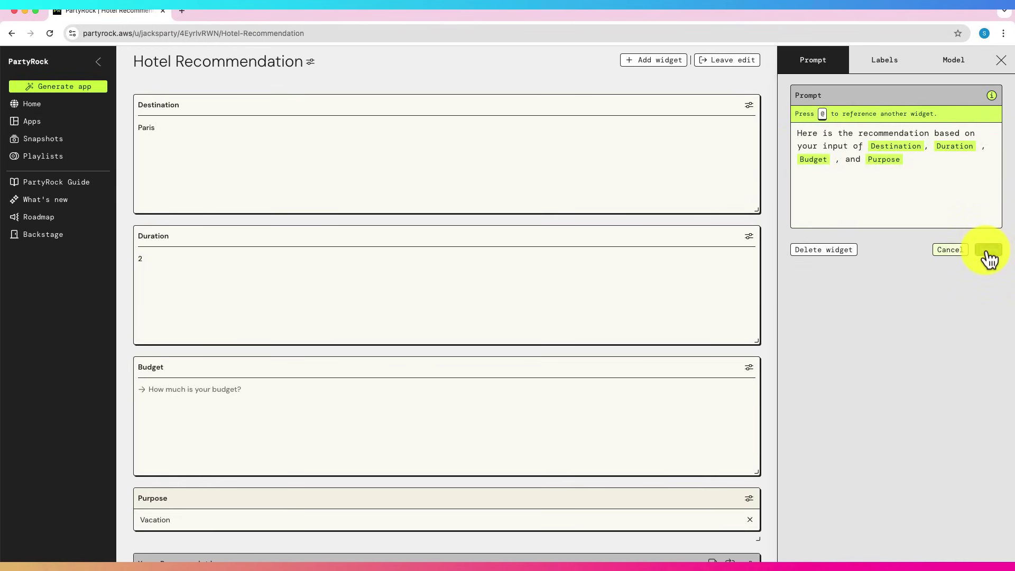
pyautogui.click(988, 249)
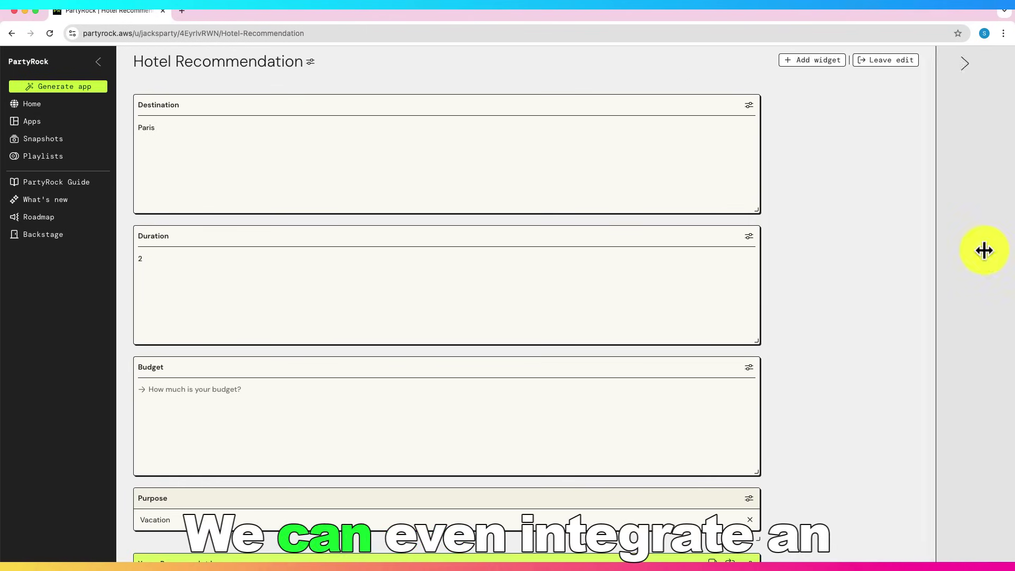
pyautogui.scroll(-5, 461, 300)
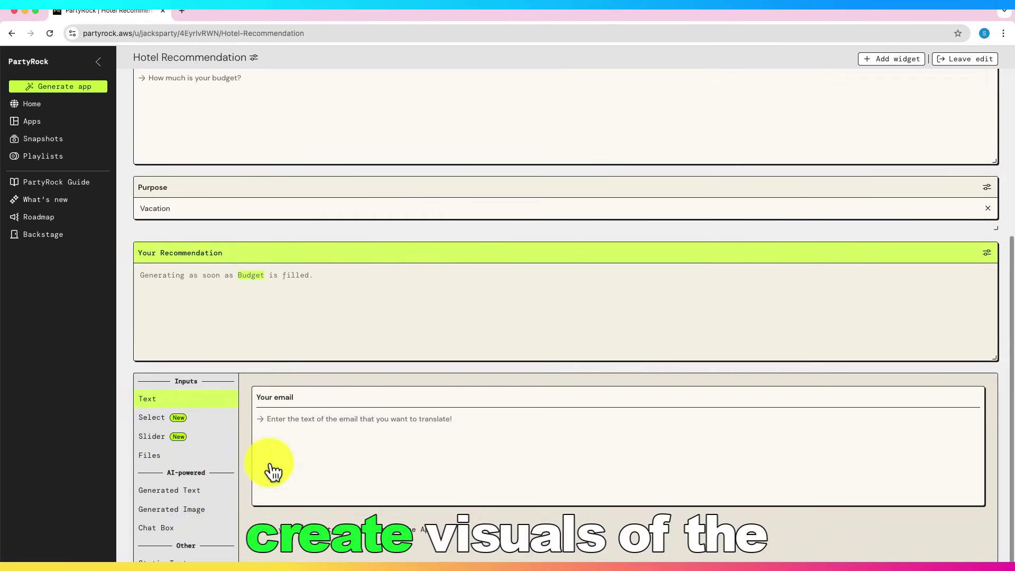
pyautogui.click(185, 512)
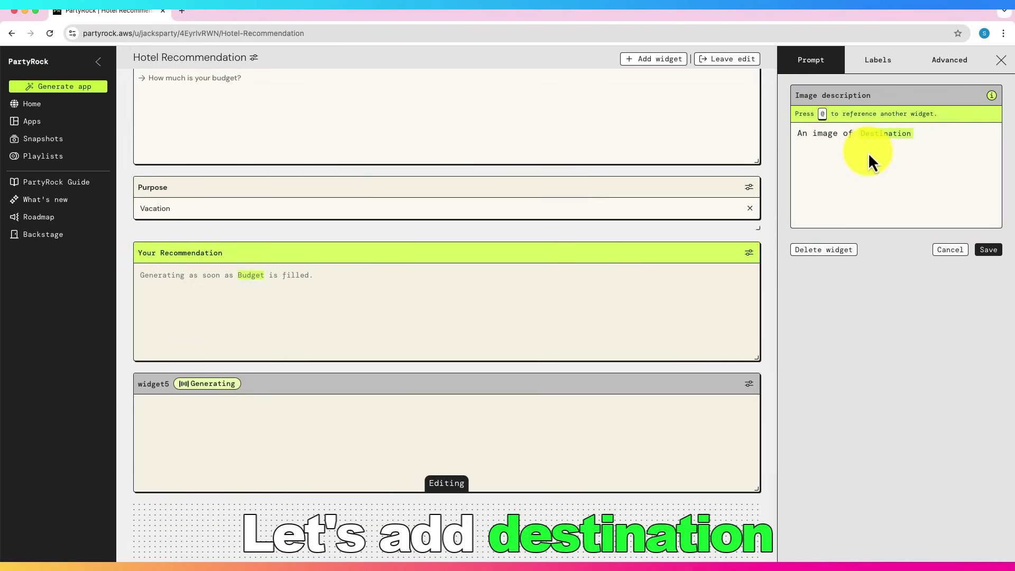
pyautogui.click(988, 250)
# - Rename the image output from widget5 to 'Destination Image'
pyautogui.click(986, 384)
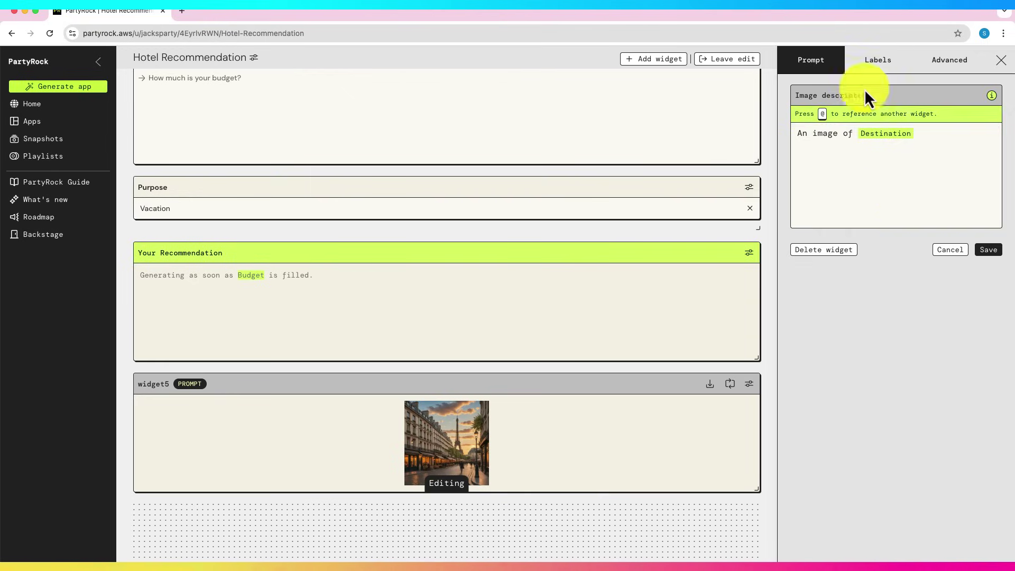
pyautogui.click(878, 59)
pyautogui.press('BackSpace')
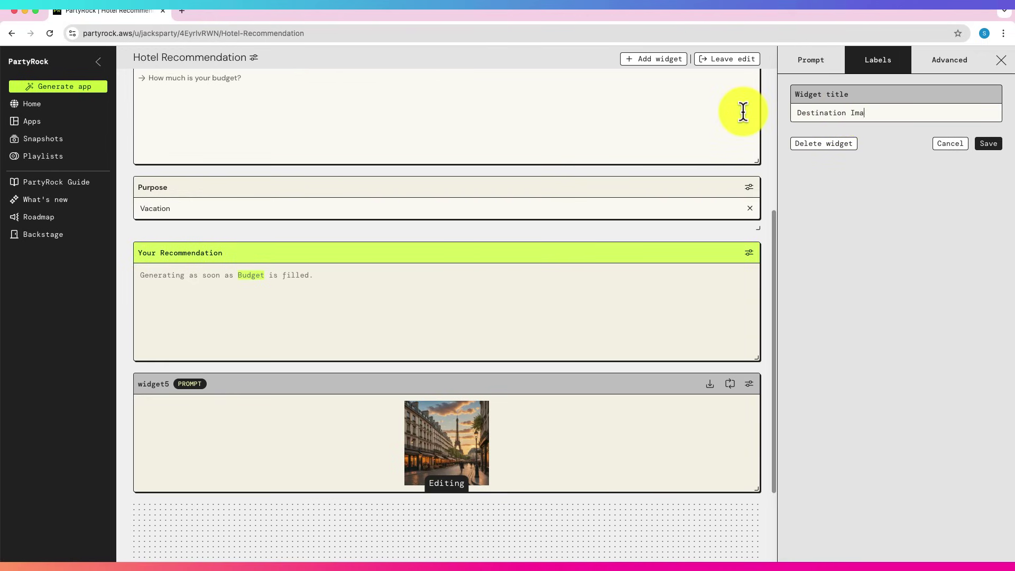
pyautogui.click(988, 143)
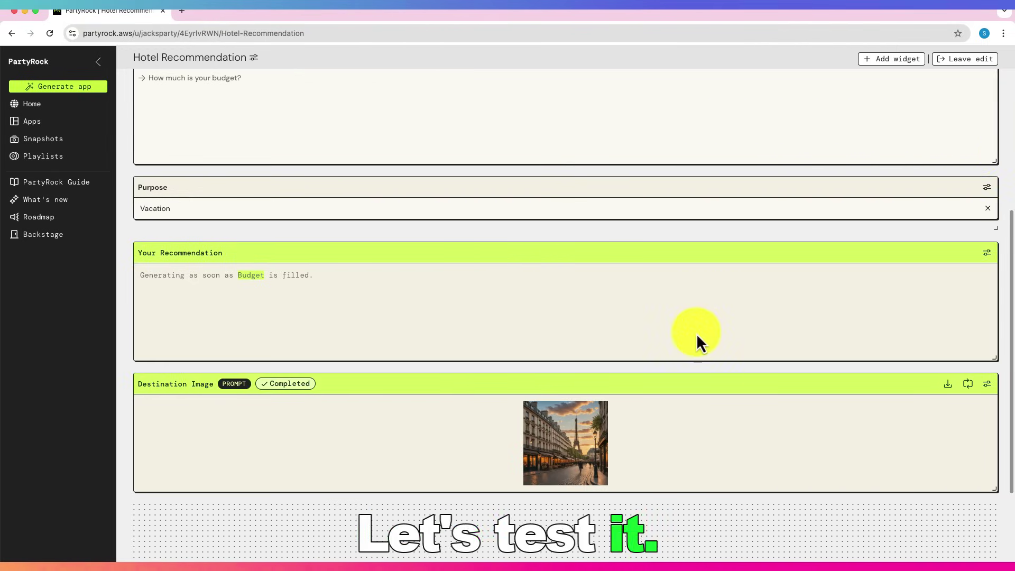
# - Enter a $3000 budget, choose Vacation as the purpose, and read the generated recommendation
pyautogui.scroll(6, 370, 317)
pyautogui.click(225, 393)
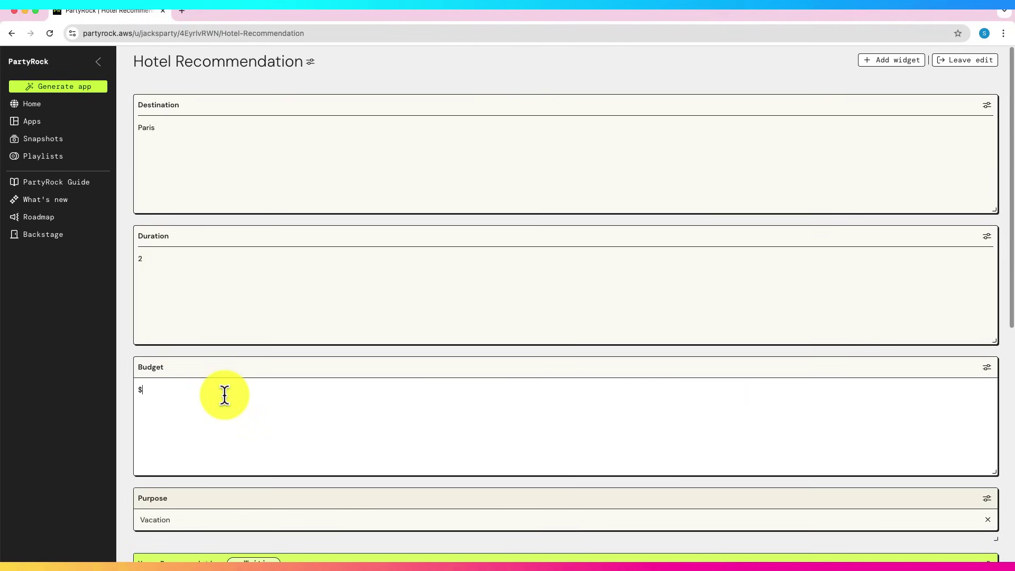
pyautogui.write('$3000')
pyautogui.scroll(-4, 222, 391)
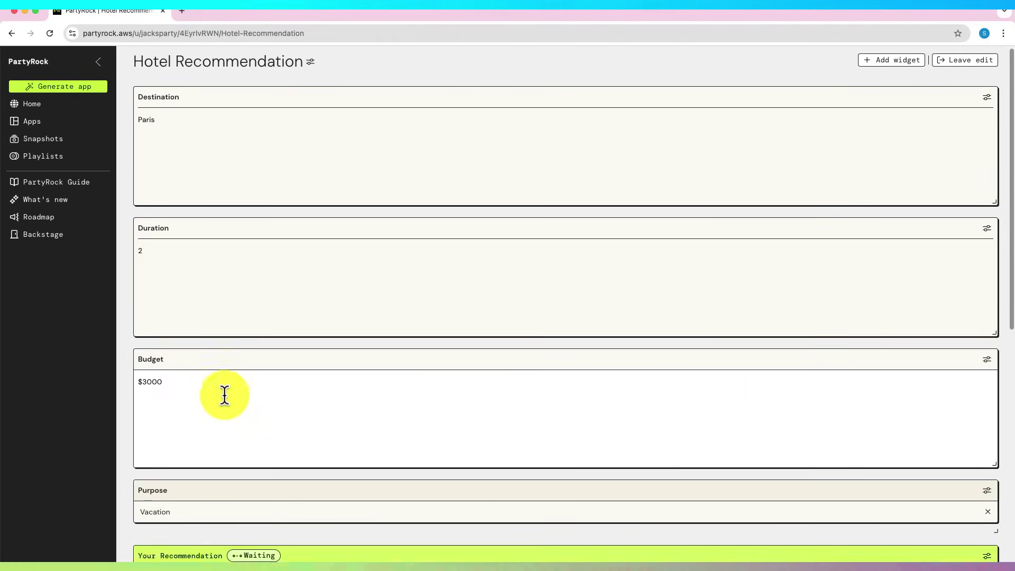
pyautogui.click(203, 338)
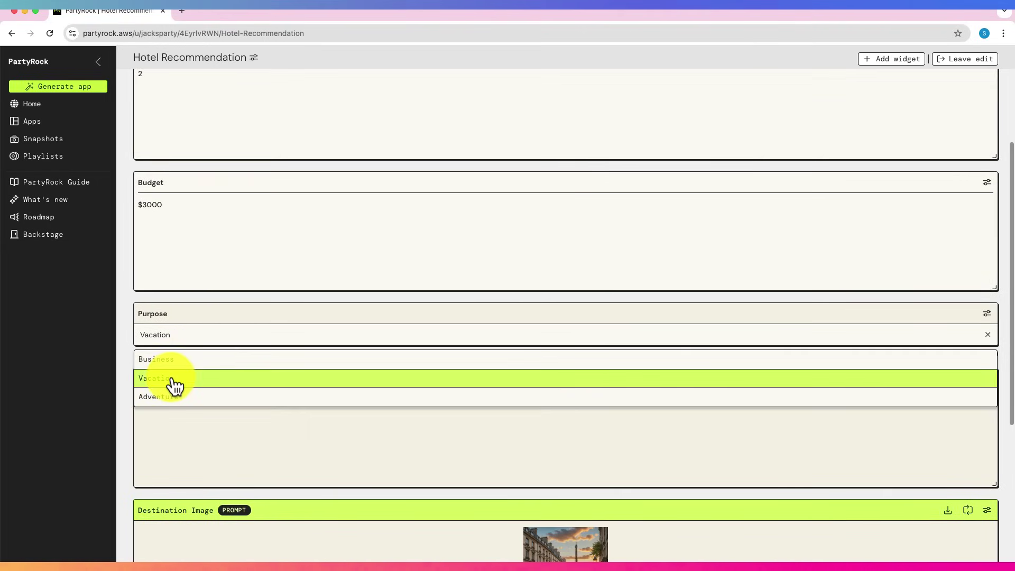
pyautogui.click(176, 382)
pyautogui.scroll(-1, 188, 396)
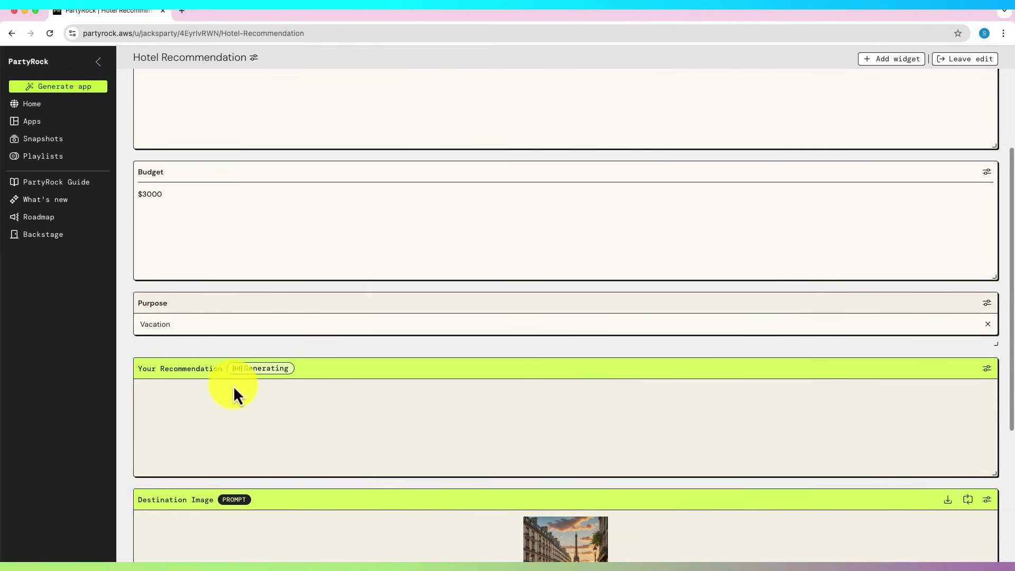
pyautogui.scroll(-1, 234, 388)
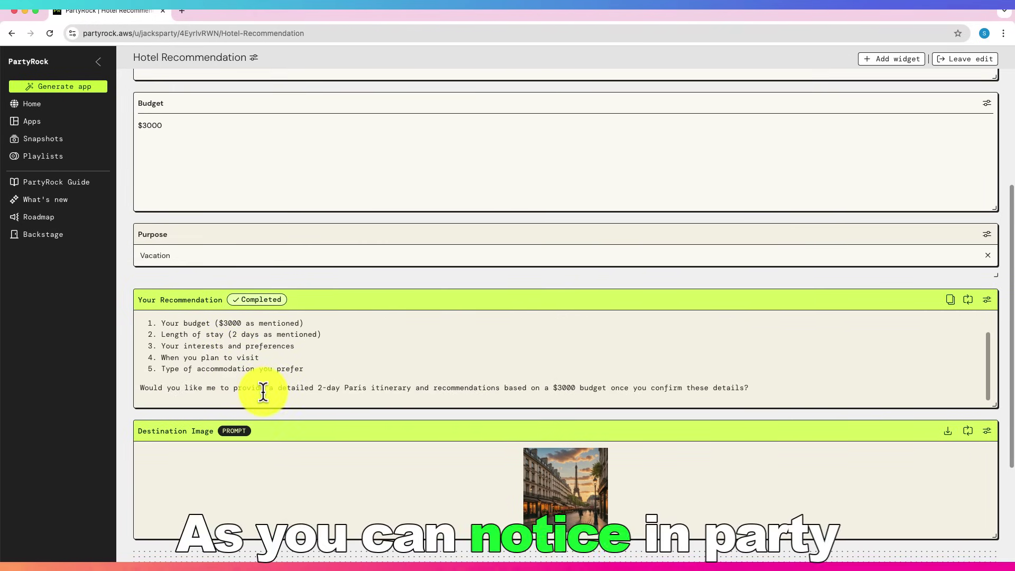
pyautogui.scroll(3, 262, 389)
pyautogui.scroll(5, 355, 349)
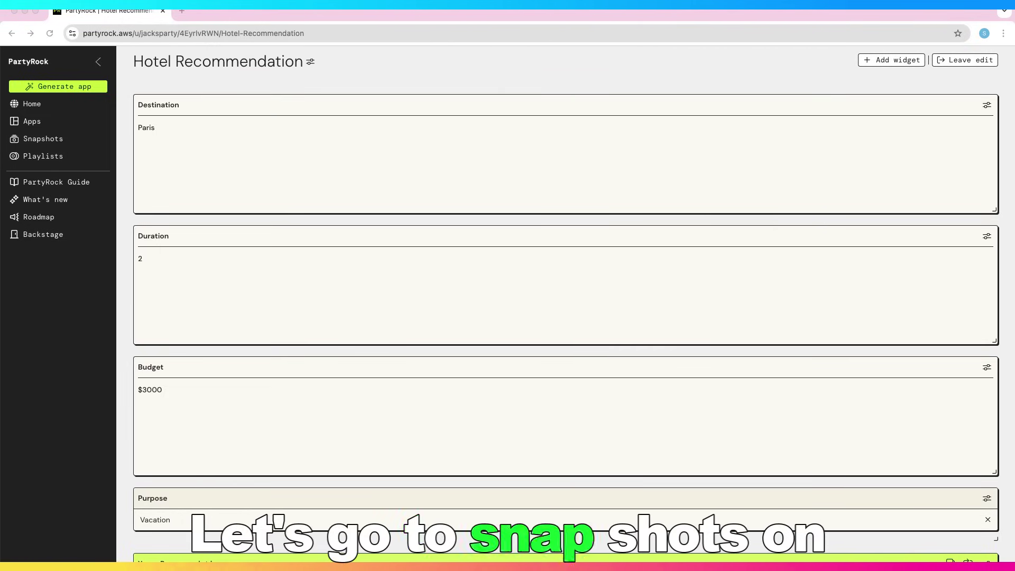
# - From Snapshots, page through the featured apps and open the AWS Exam Practice Tool
pyautogui.click(43, 139)
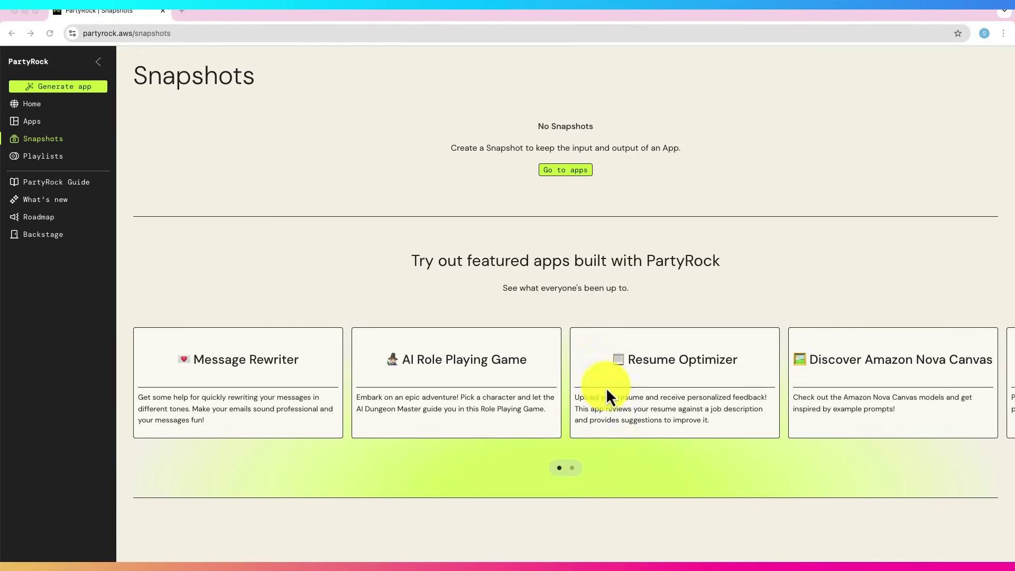
pyautogui.click(572, 468)
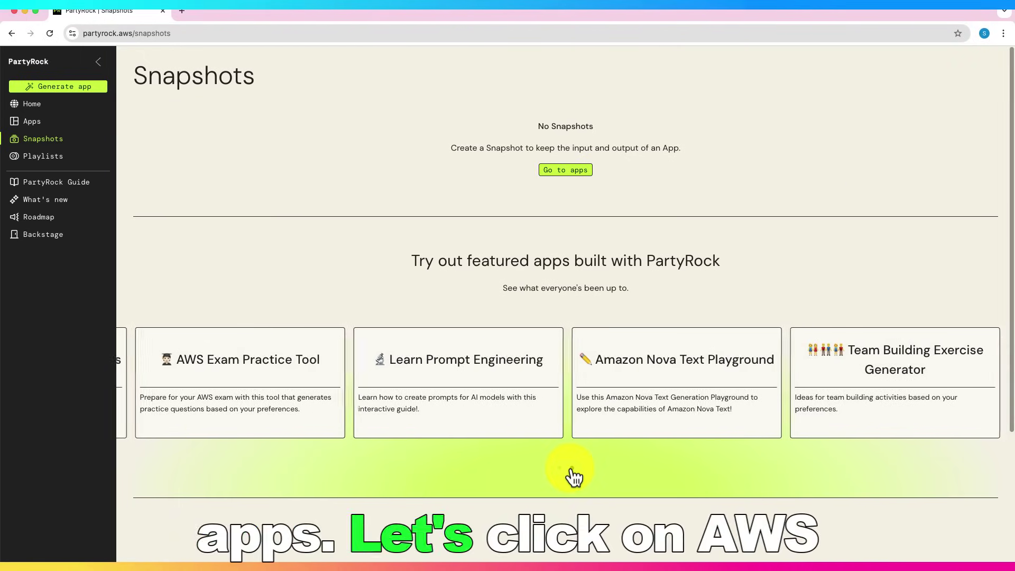
pyautogui.click(280, 369)
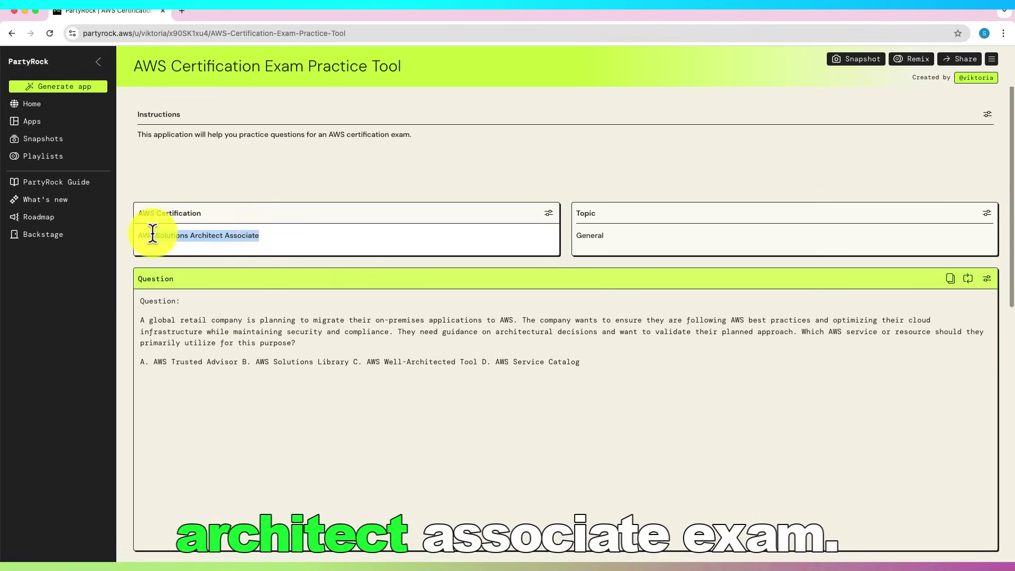
pyautogui.moveTo(152, 233); pyautogui.dragTo(151, 234)
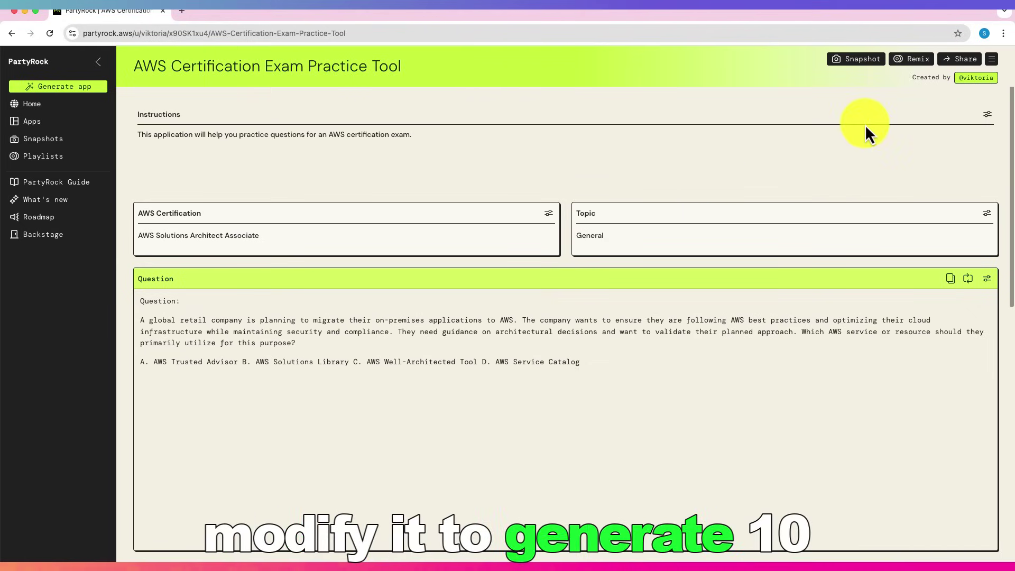
# - Remix the app, then insert 10 before 'scenario' in the Question prompt and save
pyautogui.click(917, 60)
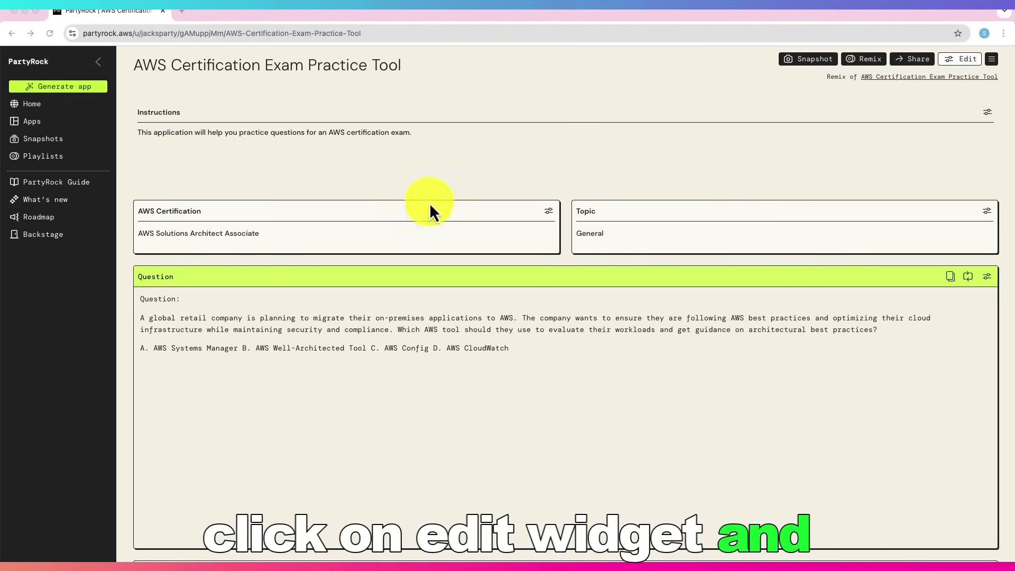
pyautogui.click(987, 277)
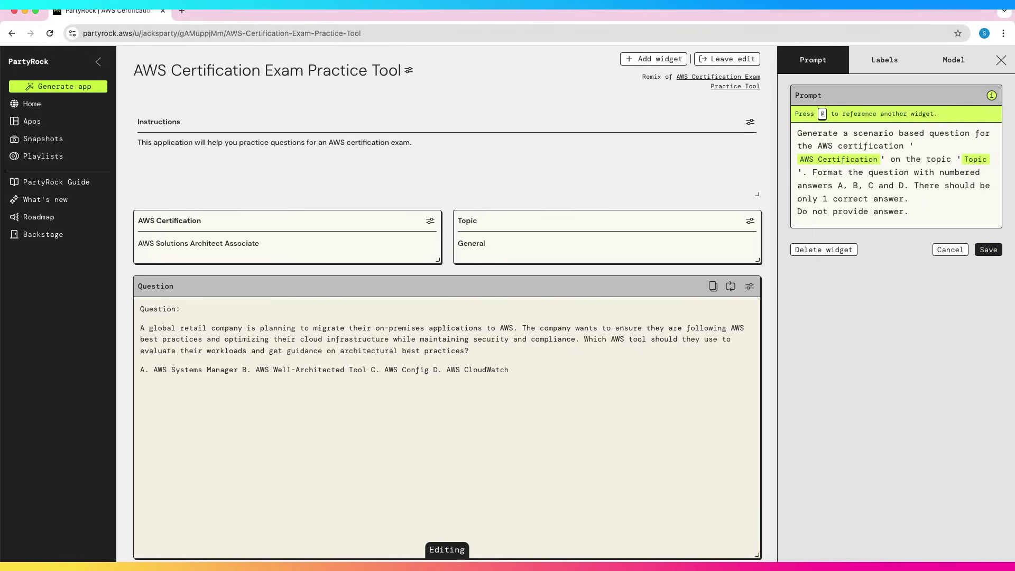
pyautogui.click(853, 136)
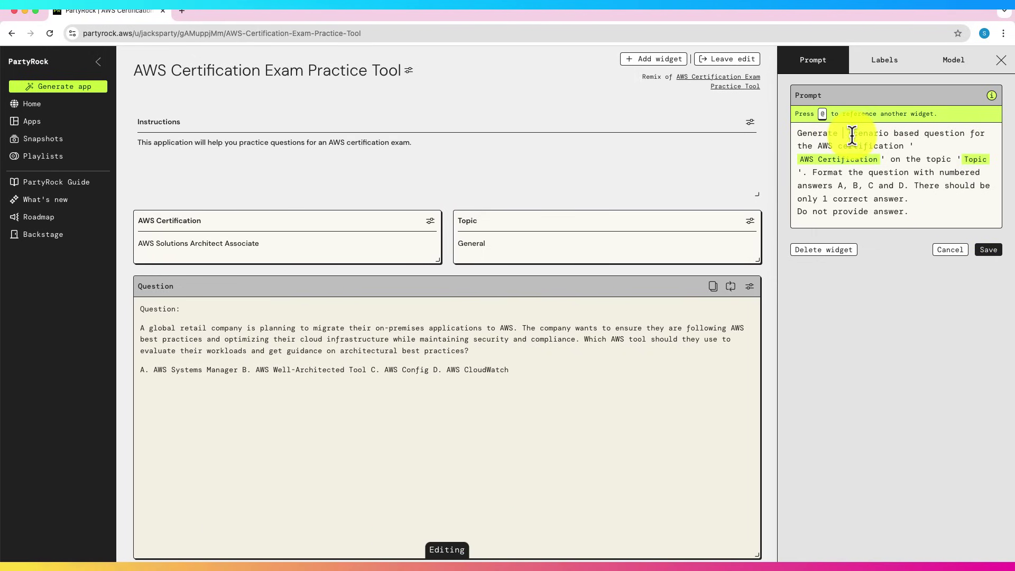
pyautogui.click(991, 251)
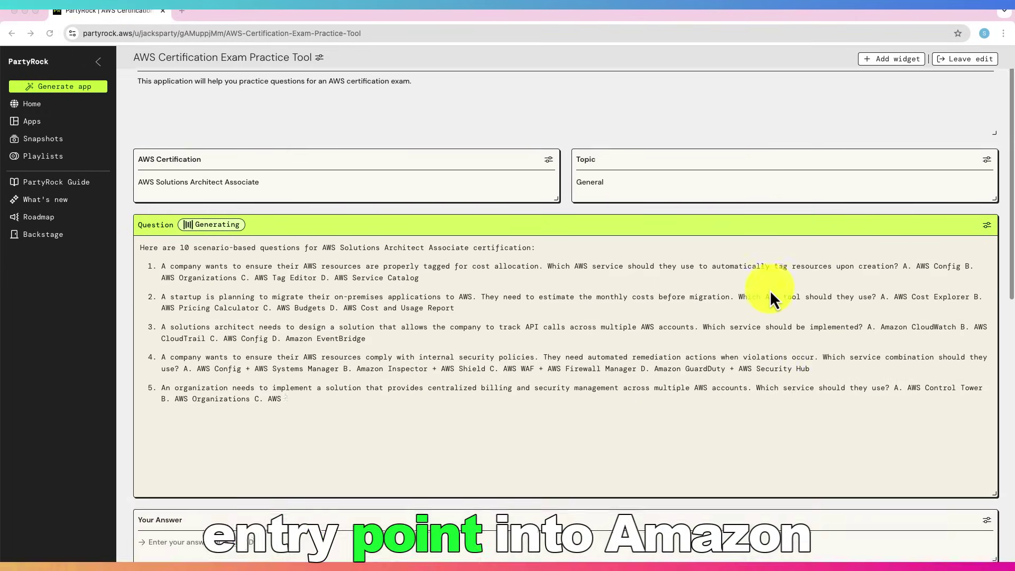
pyautogui.scroll(-2, 770, 289)
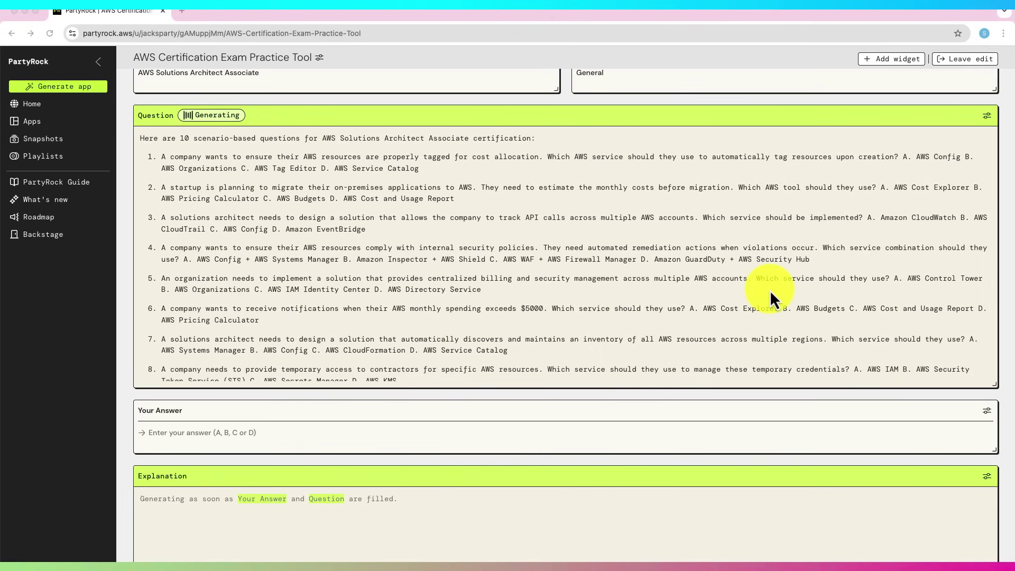
# - Scroll through the 10 generated Solutions Architect Associate questions and their A–D answers
pyautogui.scroll(-4, 769, 289)
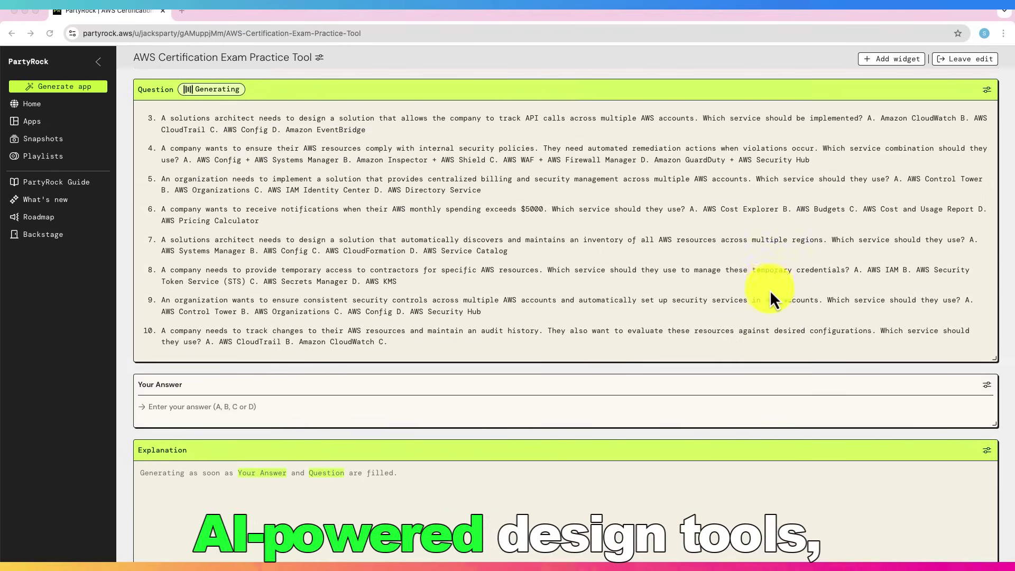
pyautogui.scroll(5, 772, 338)
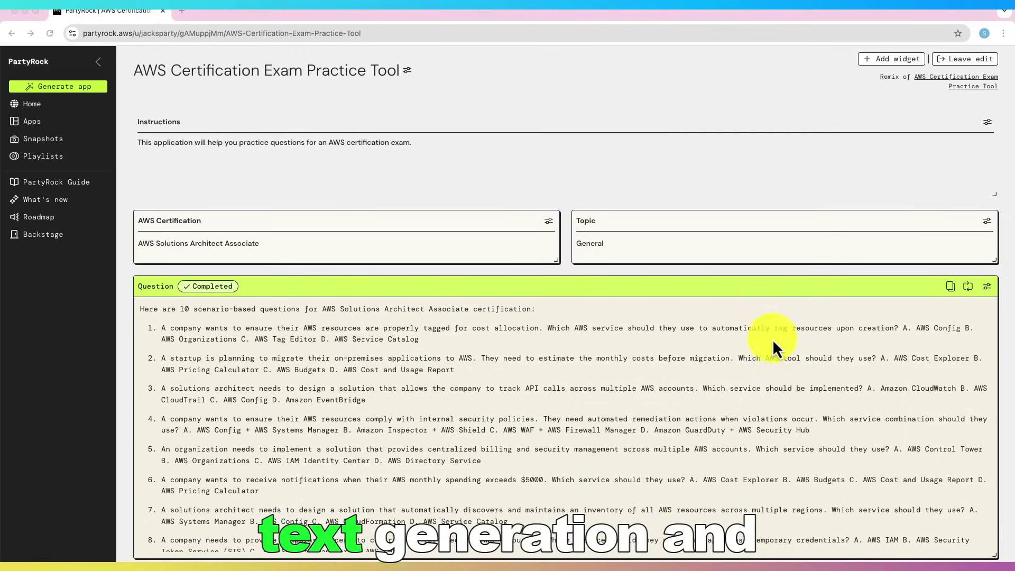